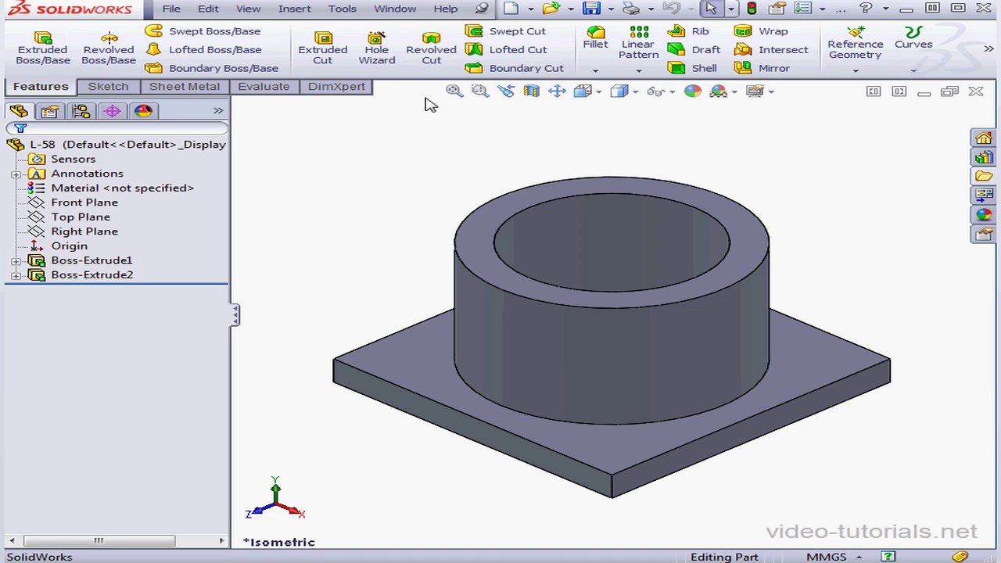
# Create Plane1 offset 25 mm below the boss's top face, cutting through the cylinder.
pyautogui.click(856, 71)
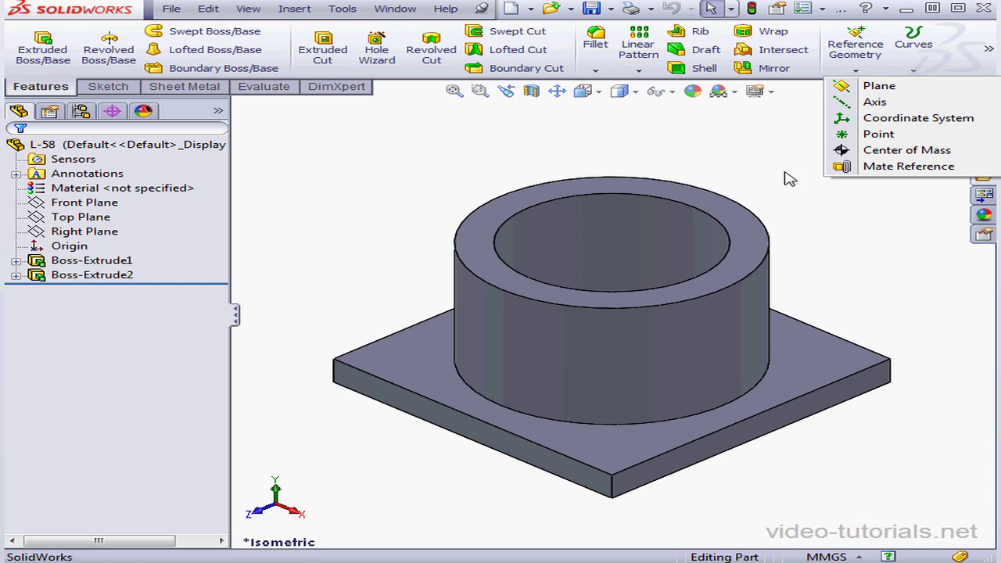
pyautogui.click(841, 85)
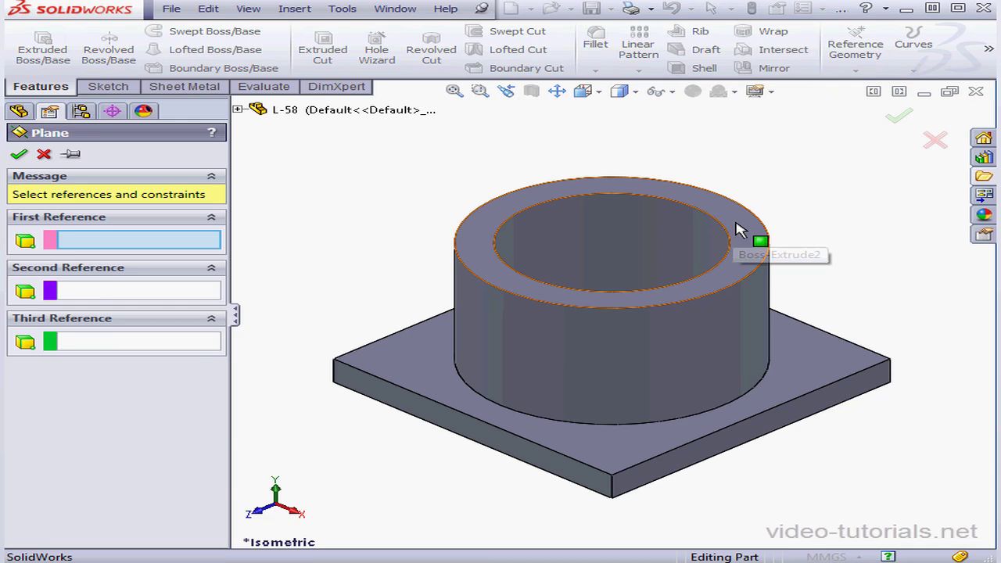
pyautogui.click(736, 225)
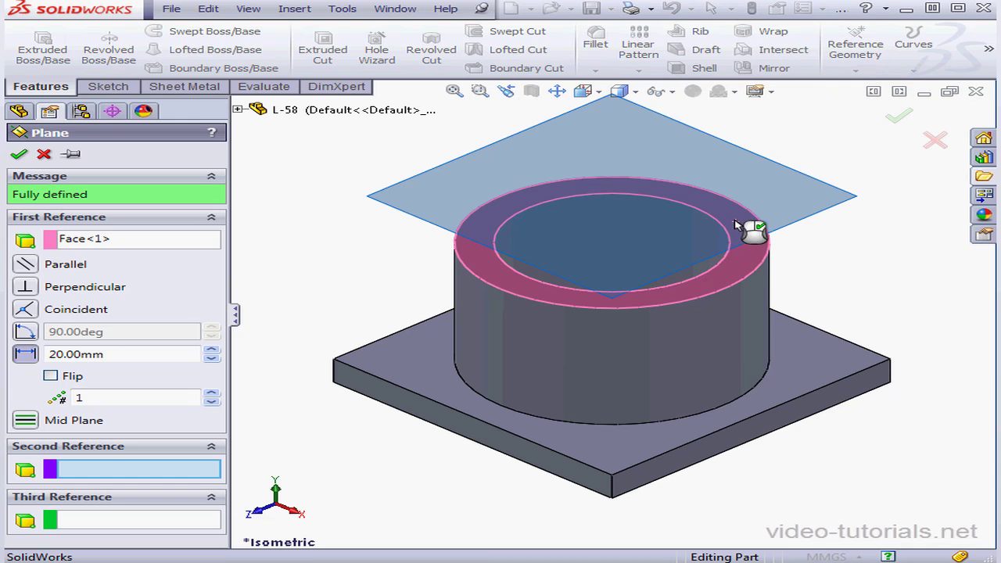
pyautogui.doubleClick(109, 355)
pyautogui.write('2')
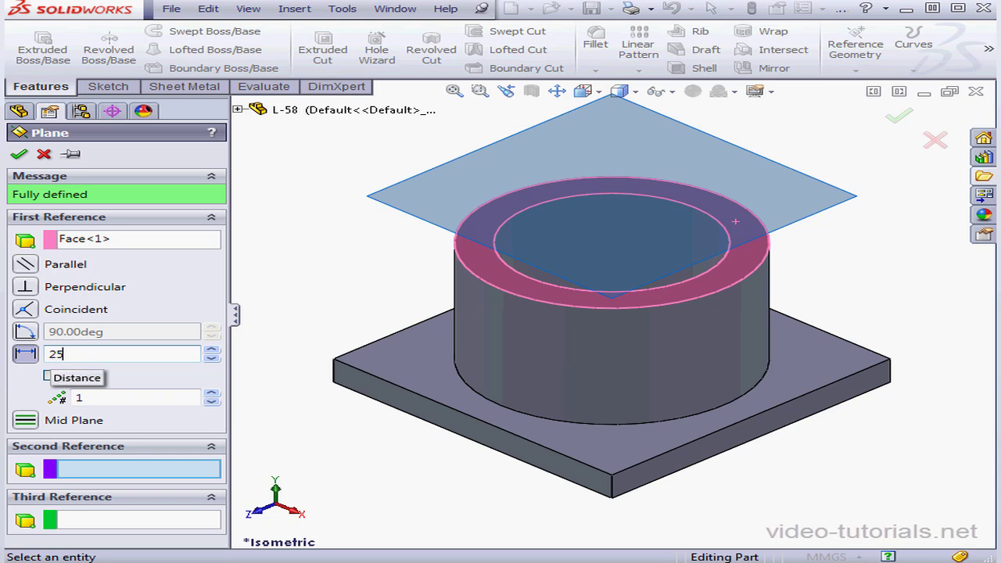
pyautogui.write('5')
pyautogui.press('Return')
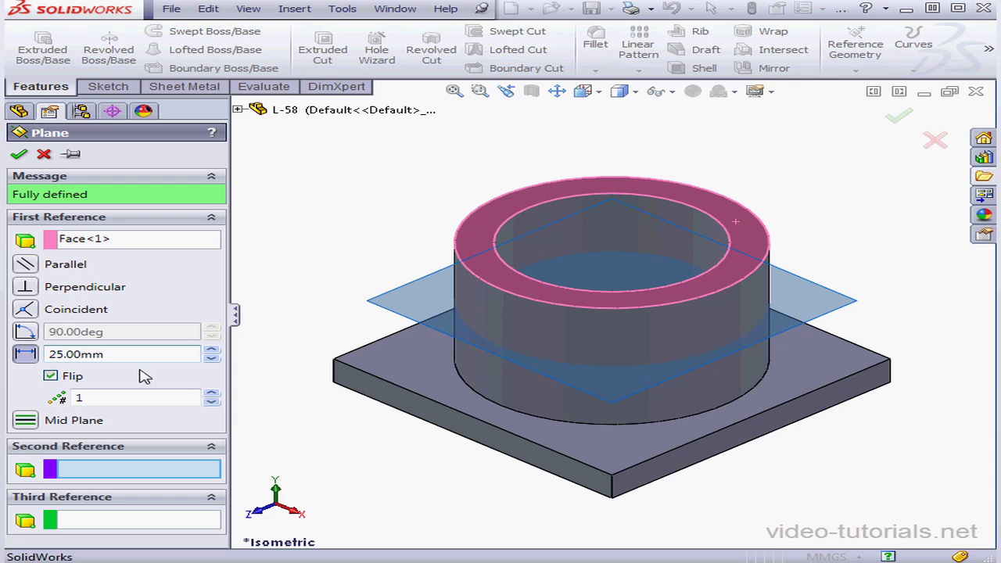
pyautogui.click(50, 376)
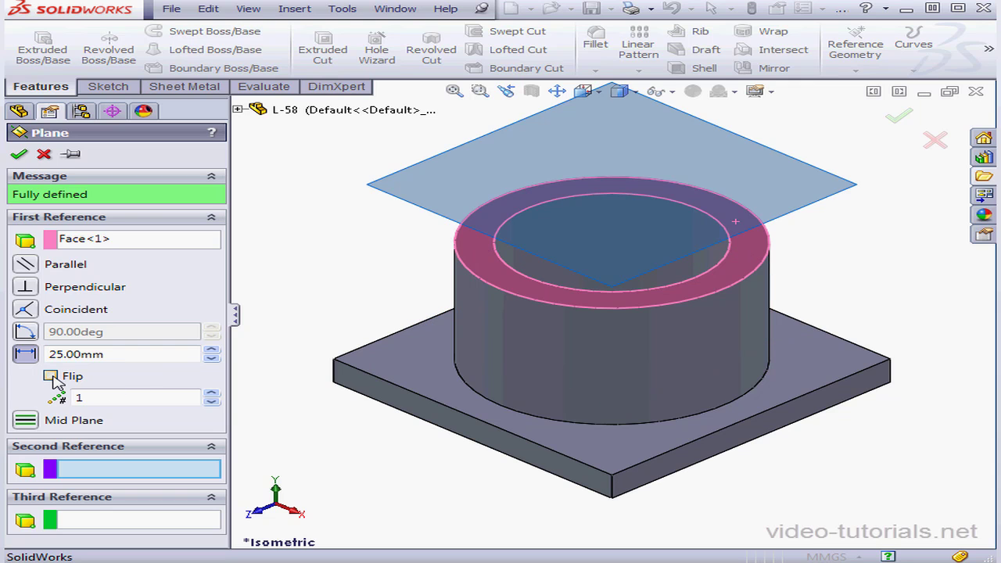
pyautogui.click(50, 376)
pyautogui.click(19, 155)
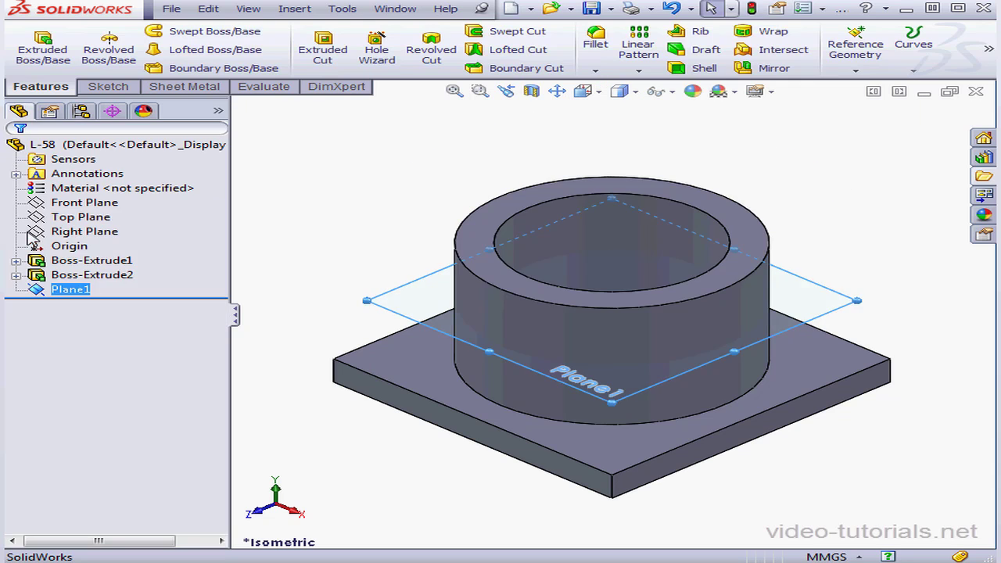
# Start a new sketch on Plane1 and view it normal to the plane.
pyautogui.rightClick(88, 291)
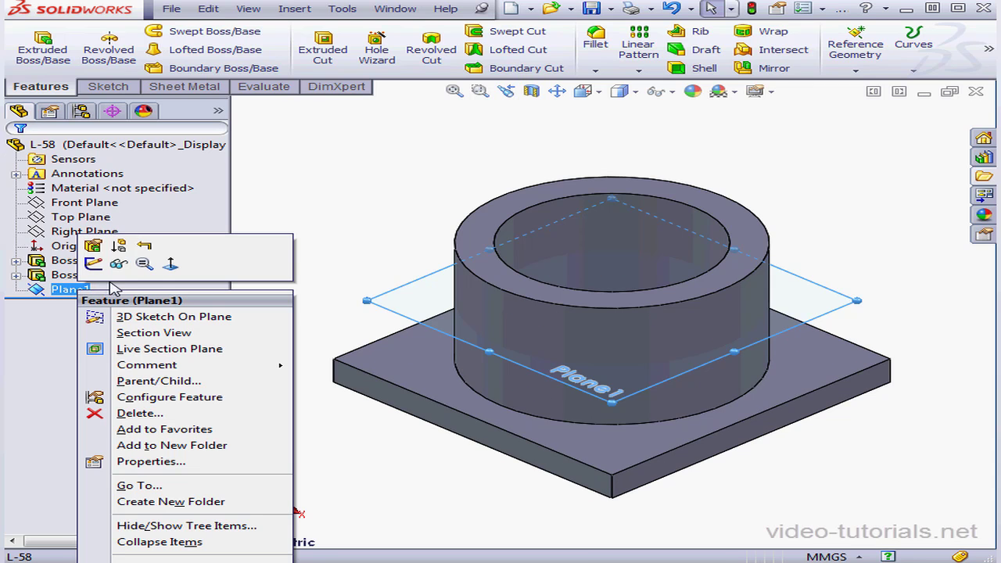
pyautogui.click(93, 263)
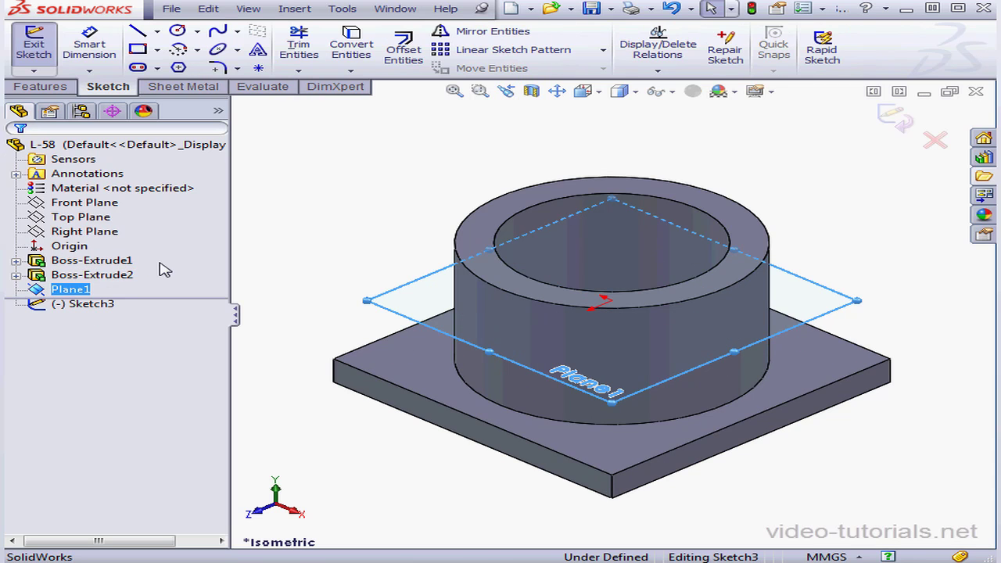
pyautogui.click(595, 94)
pyautogui.click(700, 174)
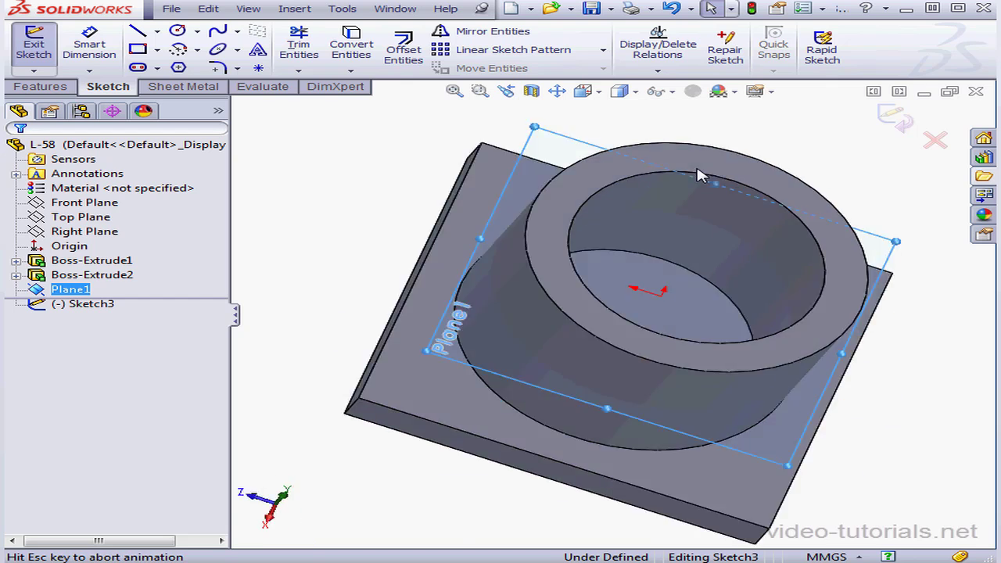
# Draw a vertical centerline and a slanted centerline, both from the sketch origin.
pyautogui.click(157, 31)
pyautogui.click(178, 65)
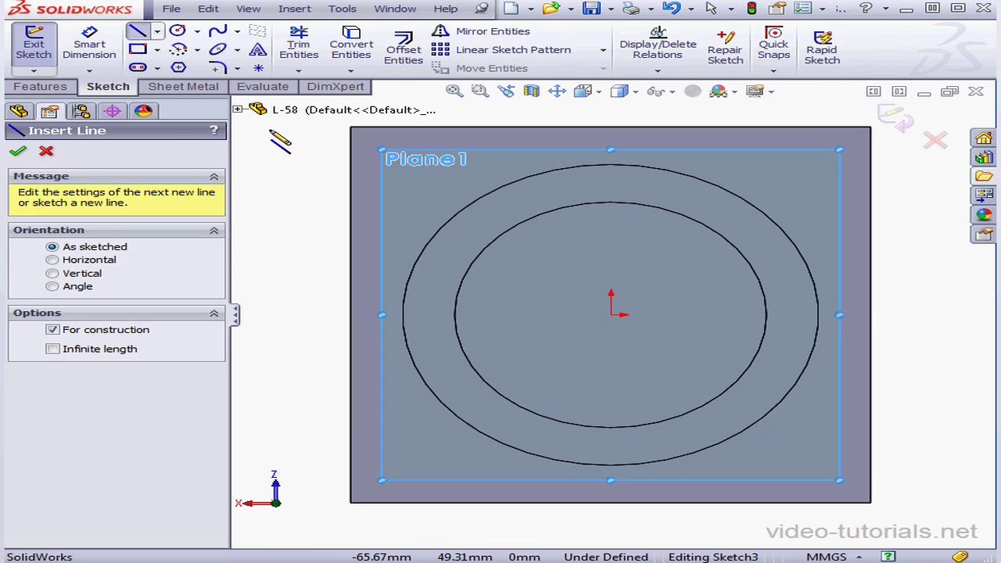
pyautogui.click(611, 315)
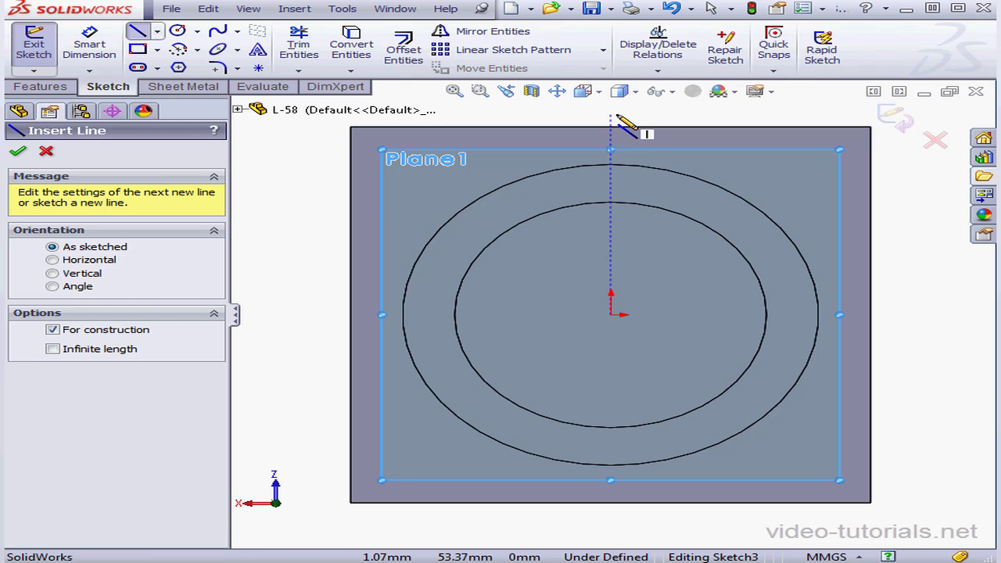
pyautogui.click(612, 114)
pyautogui.click(611, 315)
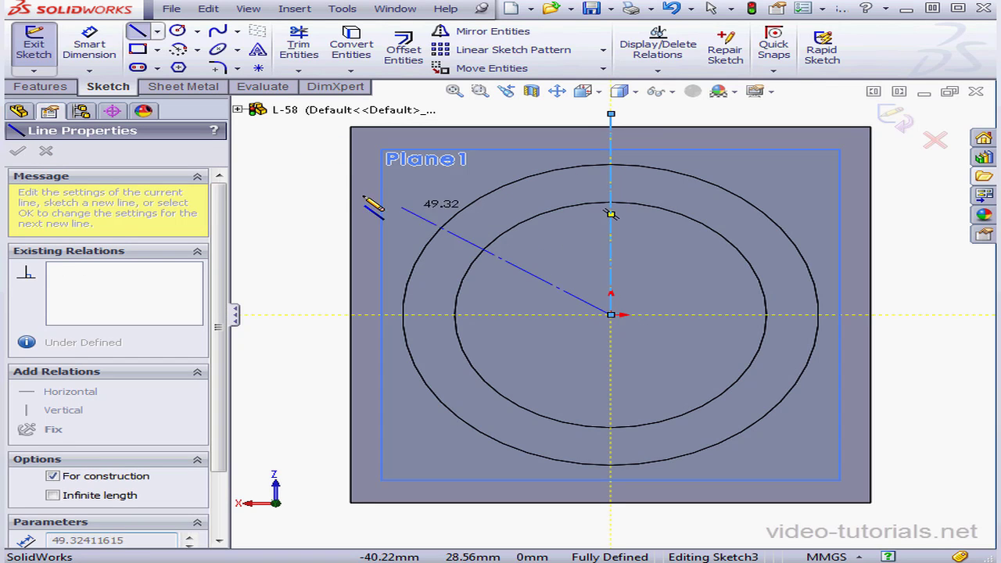
pyautogui.doubleClick(306, 173)
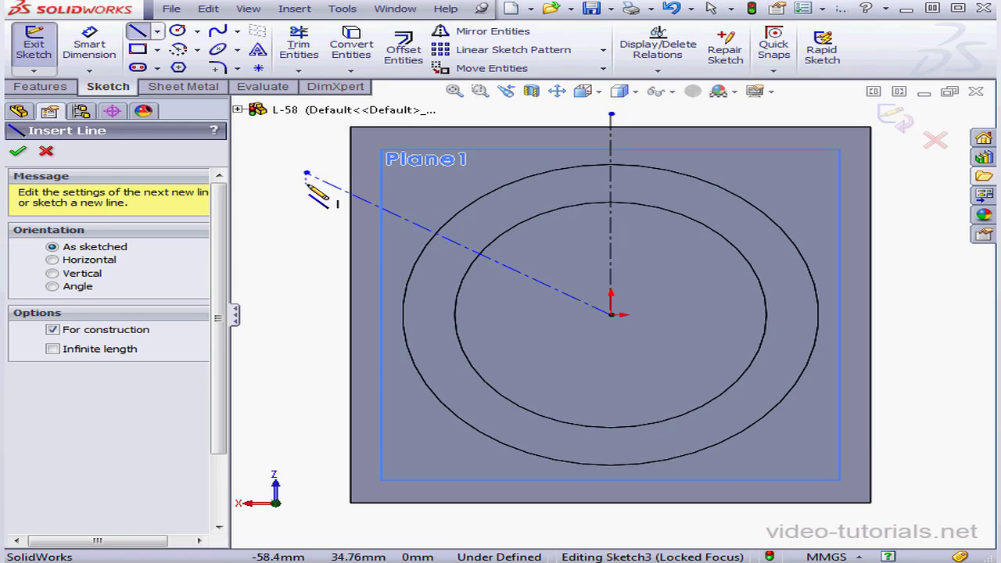
# Dimension the angle between the two centerlines as 45°.
pyautogui.click(89, 45)
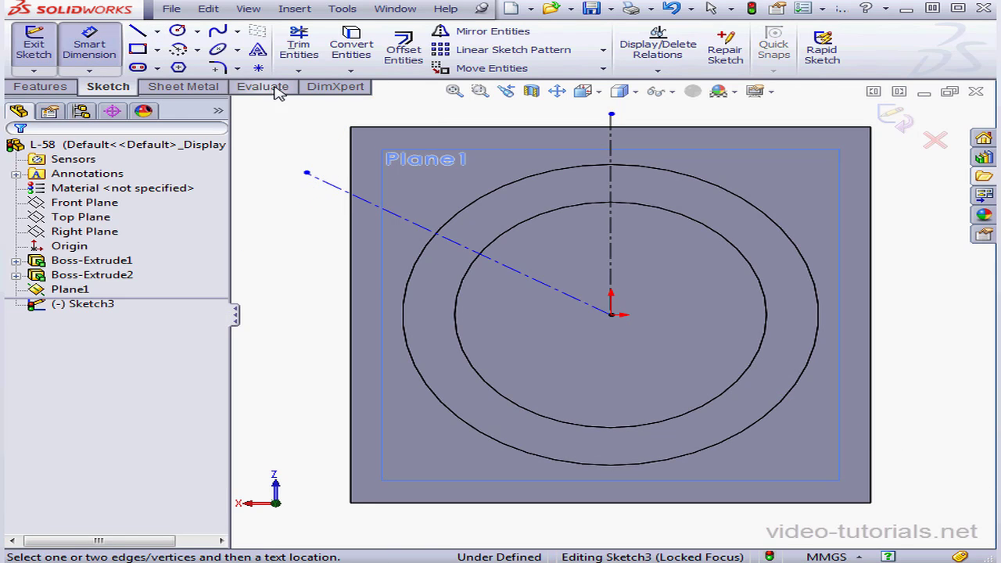
pyautogui.click(611, 244)
pyautogui.click(552, 283)
pyautogui.click(557, 278)
pyautogui.write('45')
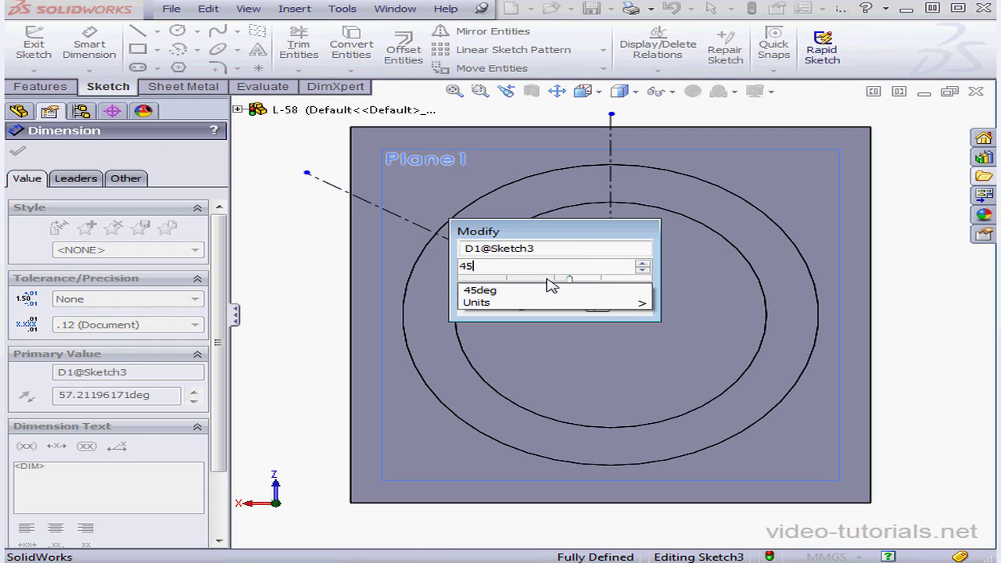
pyautogui.moveTo(511, 307)
pyautogui.press('Return')
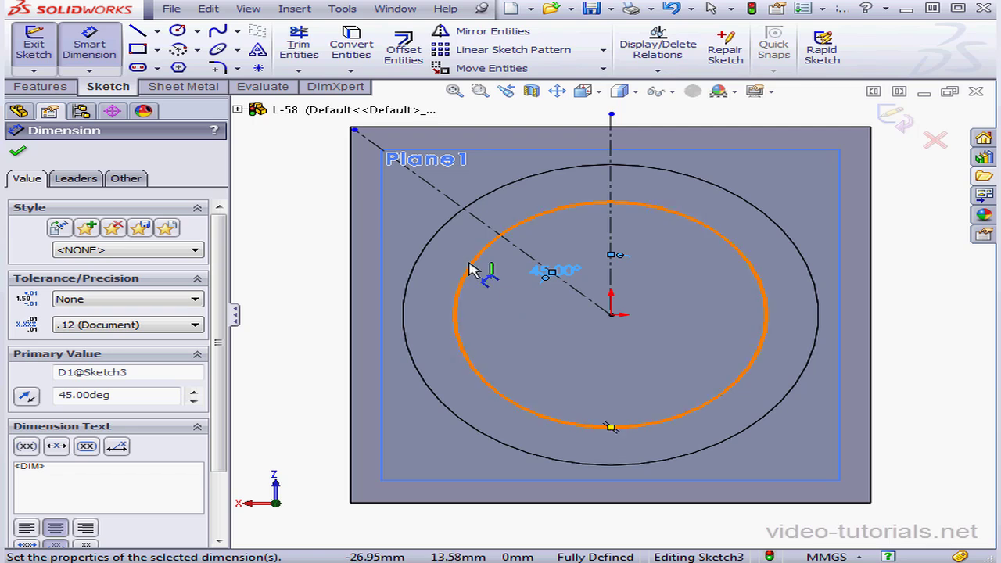
# Add a sketch point fixed where the slanted centerline crosses the boss's outer circle.
pyautogui.click(259, 68)
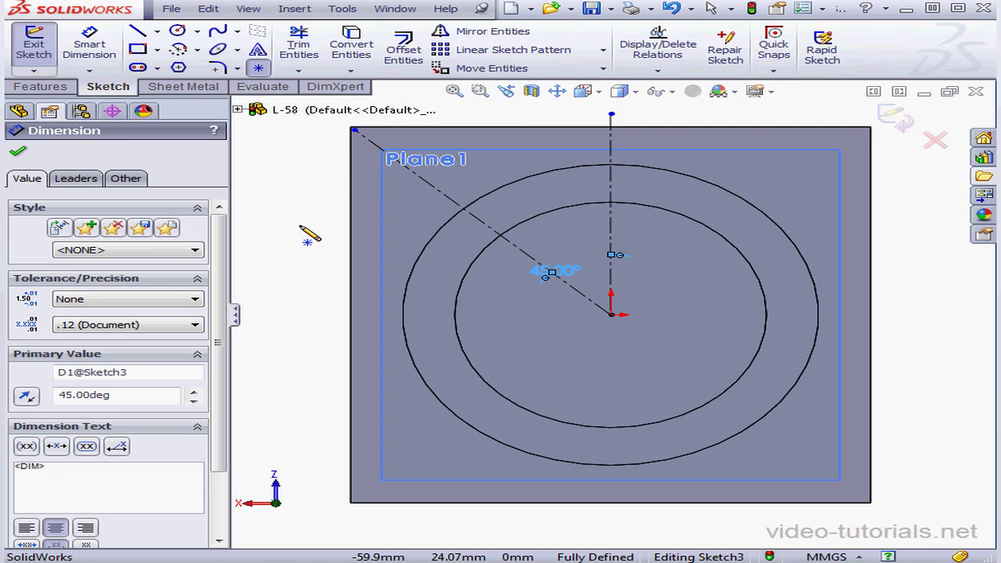
pyautogui.click(299, 258)
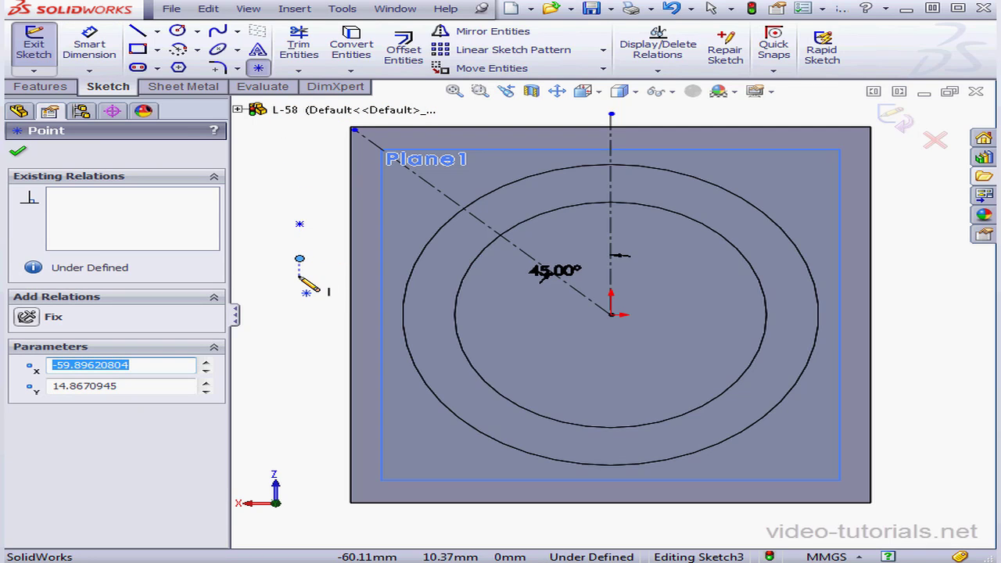
pyautogui.press('Escape')
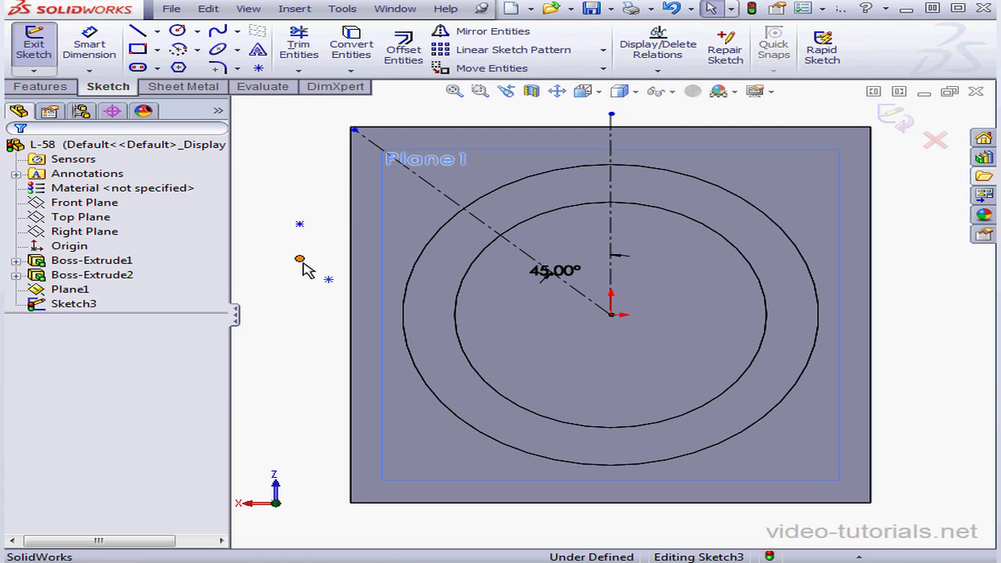
pyautogui.click(302, 261)
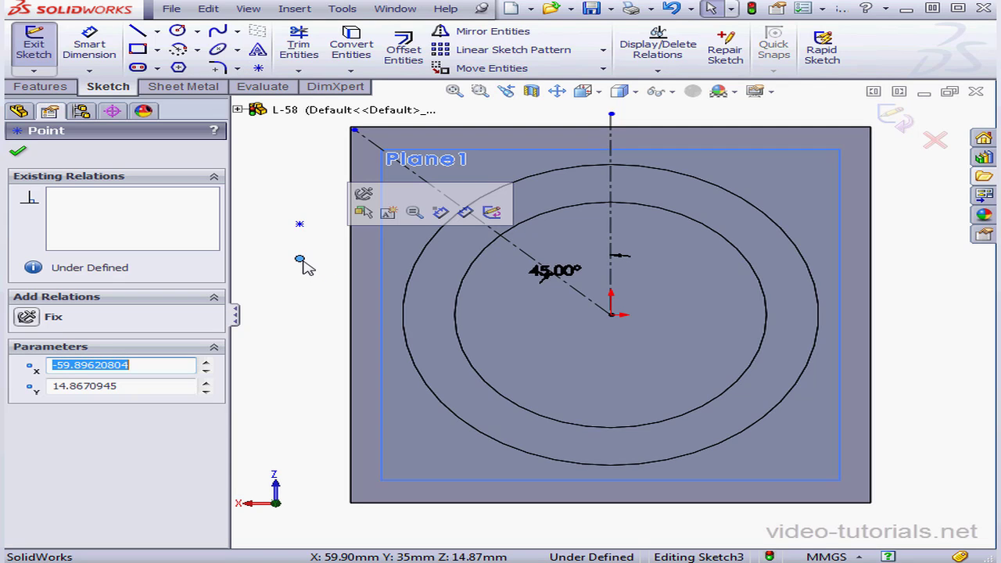
pyautogui.keyDown('ctrl'); pyautogui.click(419, 266); pyautogui.keyUp('ctrl')
pyautogui.keyDown('ctrl'); pyautogui.click(487, 226); pyautogui.keyUp('ctrl')
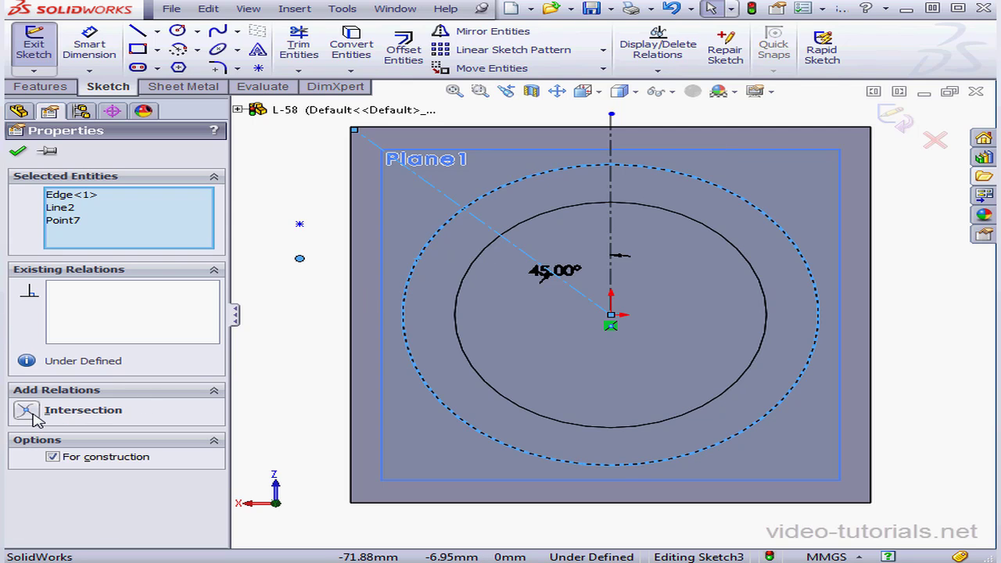
pyautogui.click(27, 411)
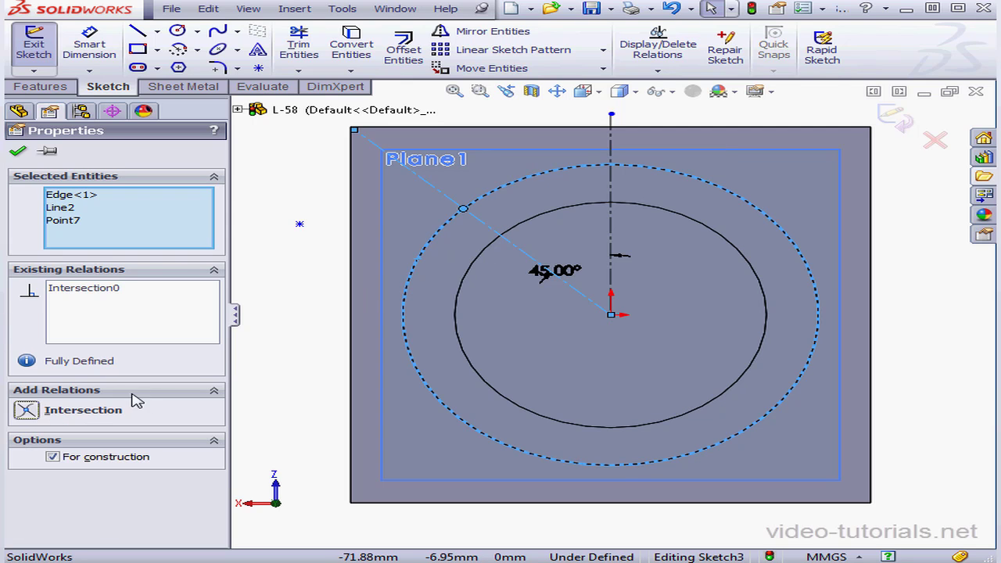
pyautogui.click(318, 274)
# Fix the second point at the vertical centerline's intersection with the outer circle.
pyautogui.click(299, 226)
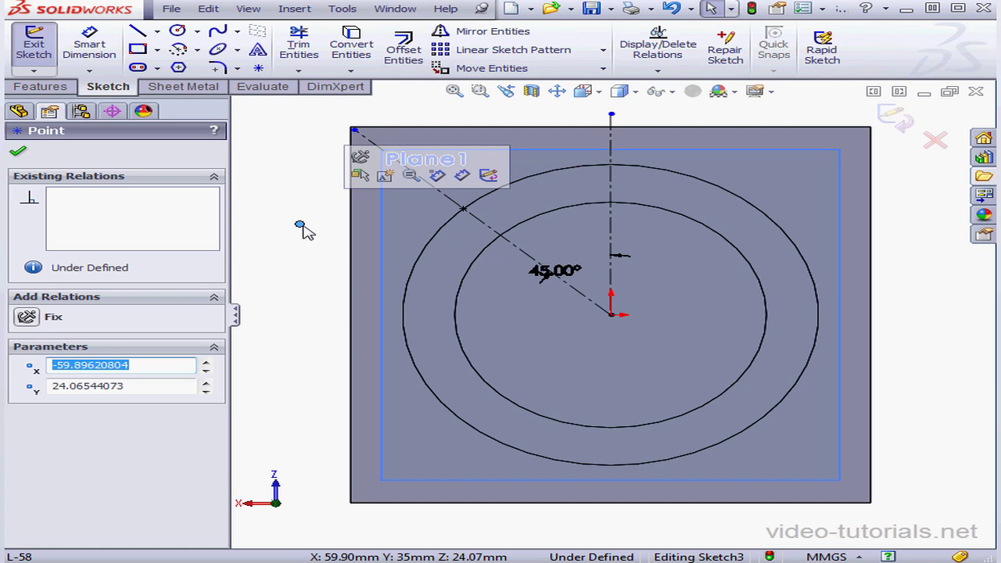
pyautogui.keyDown('ctrl'); pyautogui.click(612, 183); pyautogui.keyUp('ctrl')
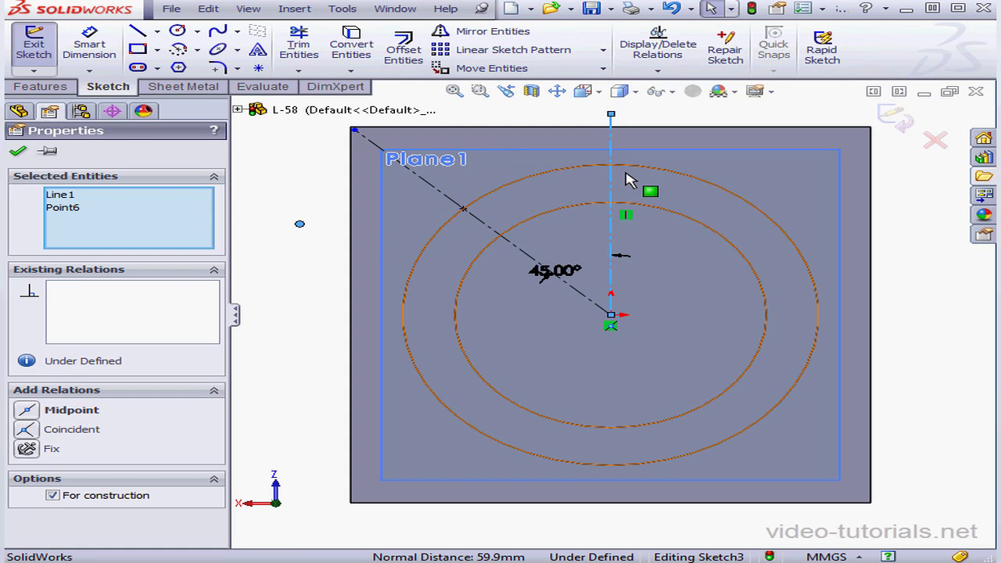
pyautogui.keyDown('ctrl'); pyautogui.click(634, 169); pyautogui.keyUp('ctrl')
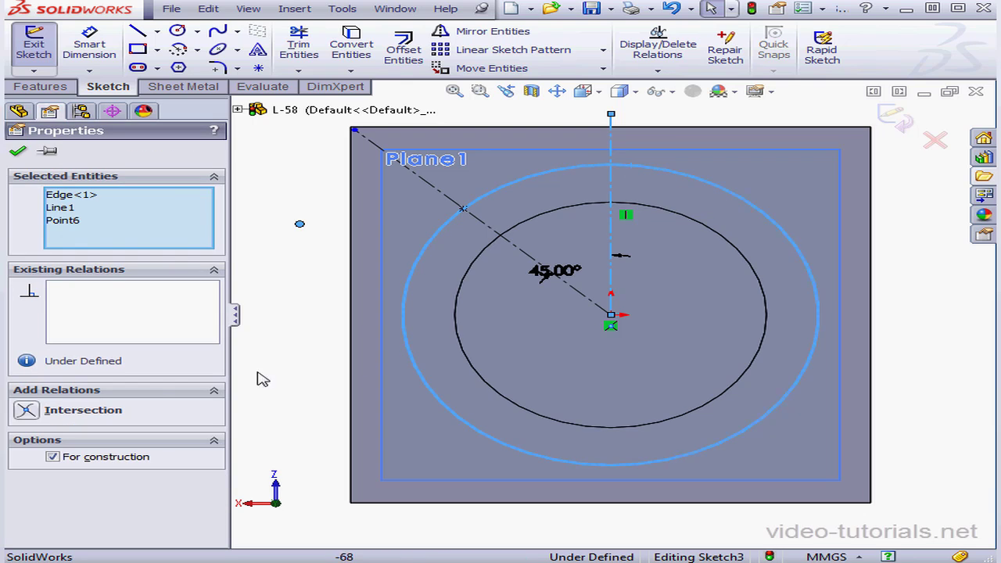
pyautogui.click(26, 410)
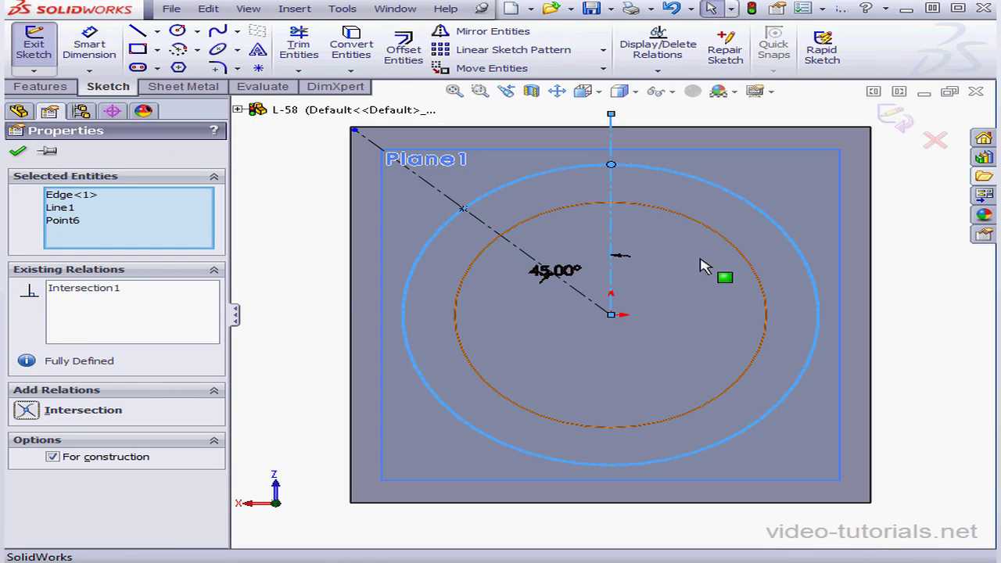
# Close Sketch3, return to the isometric view, and hide Plane1.
pyautogui.click(899, 124)
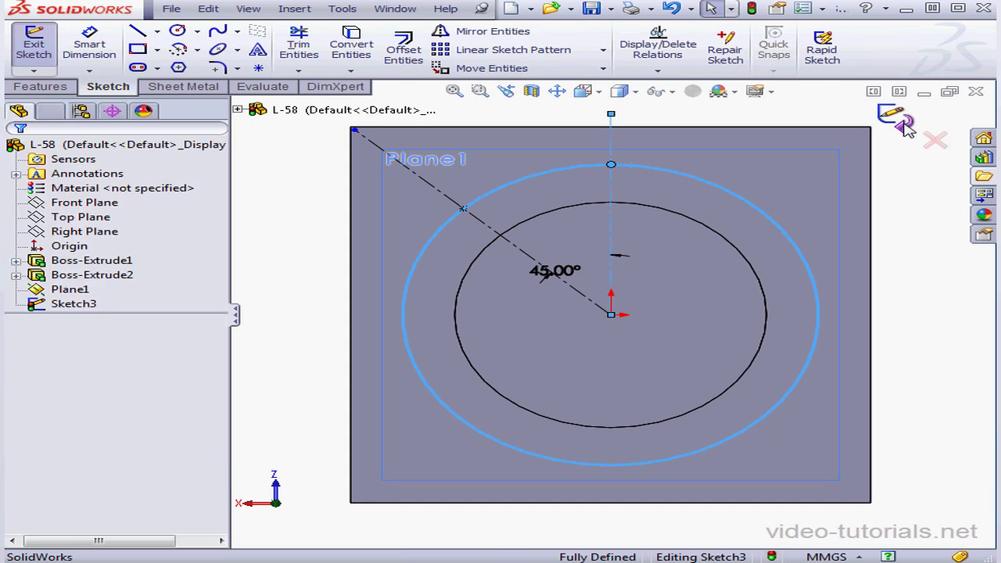
pyautogui.click(597, 92)
pyautogui.click(698, 133)
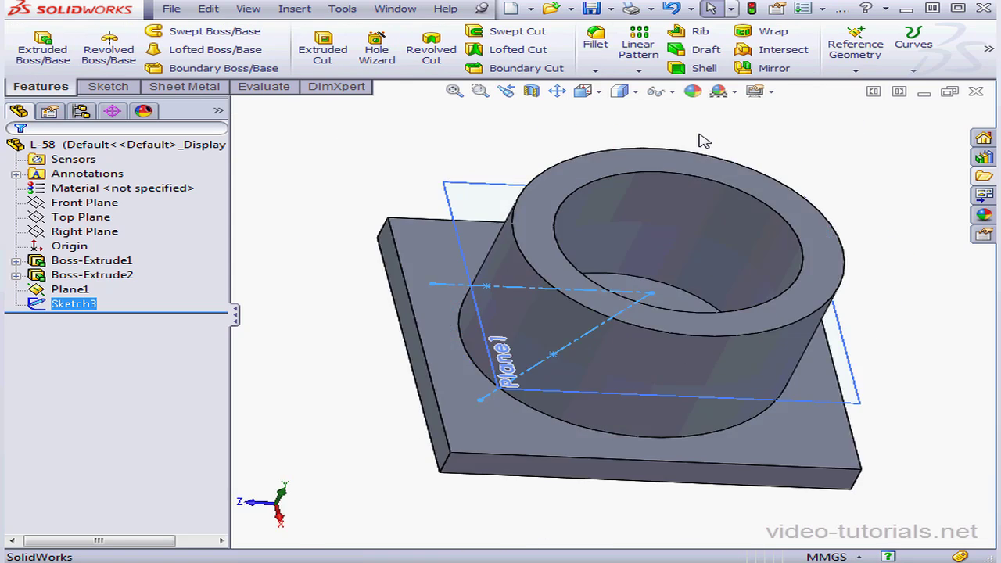
pyautogui.click(261, 313)
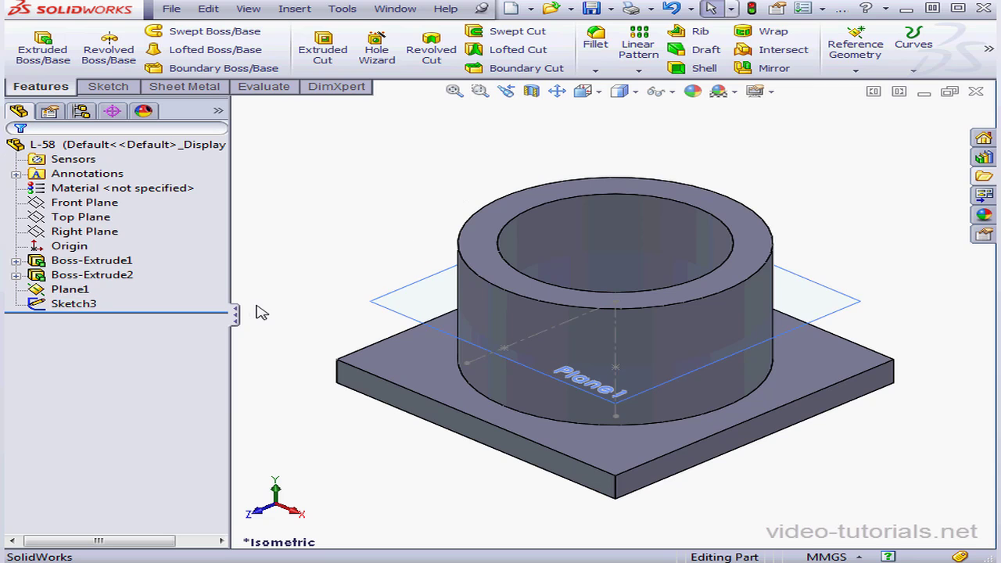
pyautogui.click(71, 289)
pyautogui.rightClick(70, 290)
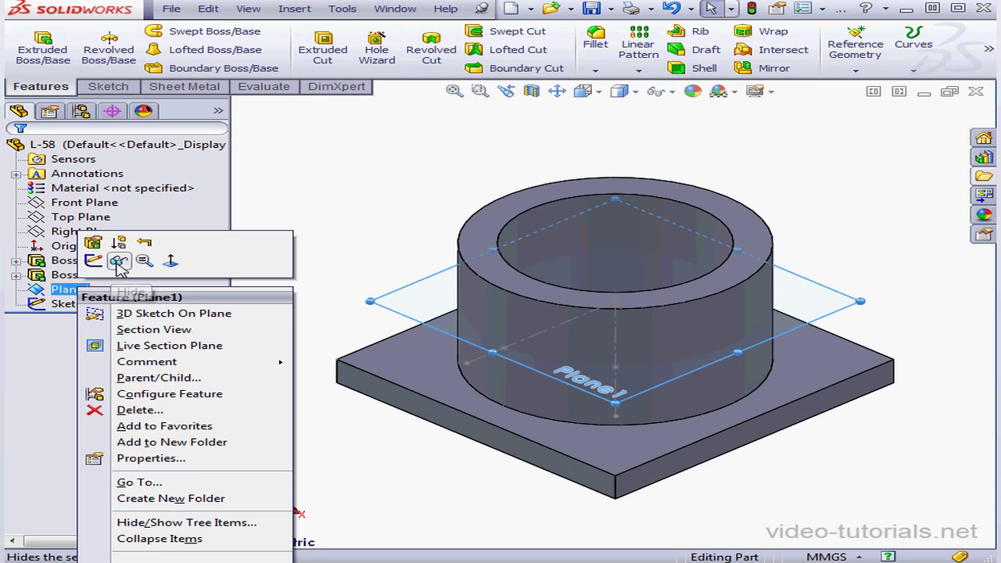
pyautogui.click(114, 264)
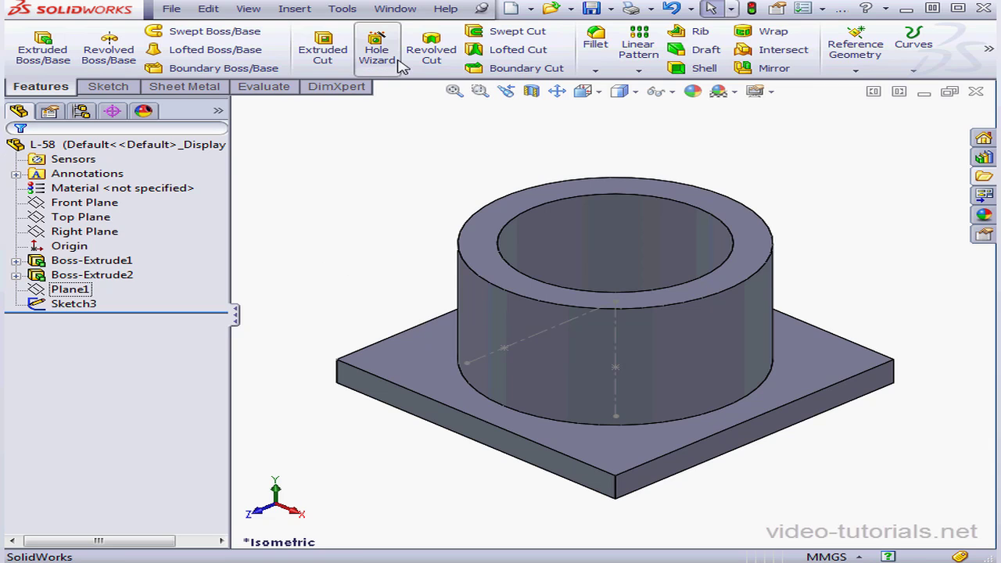
# Specify an ANSI Metric M8 flat-head countersink in the Hole Wizard, then go to positioning.
pyautogui.click(376, 49)
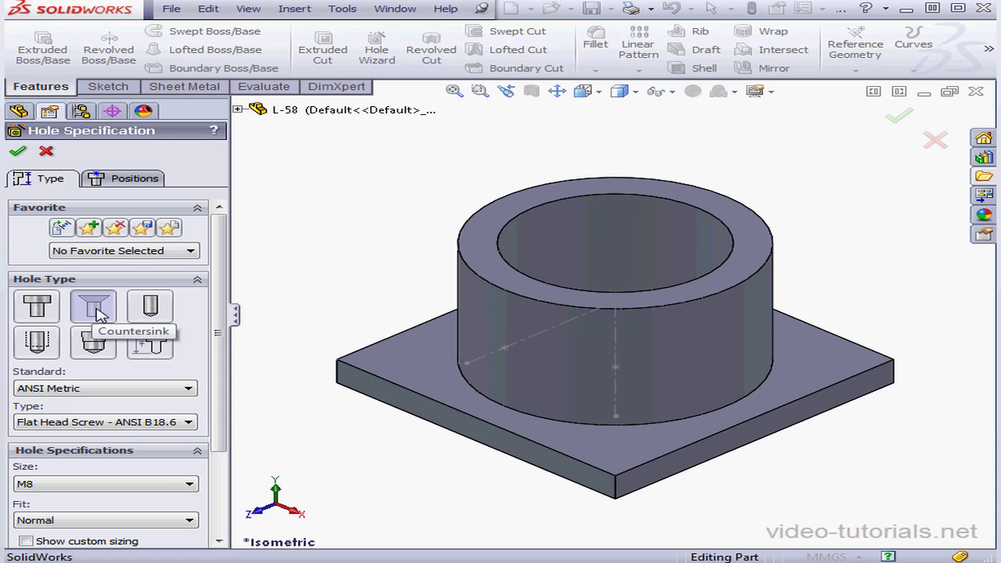
pyautogui.click(141, 179)
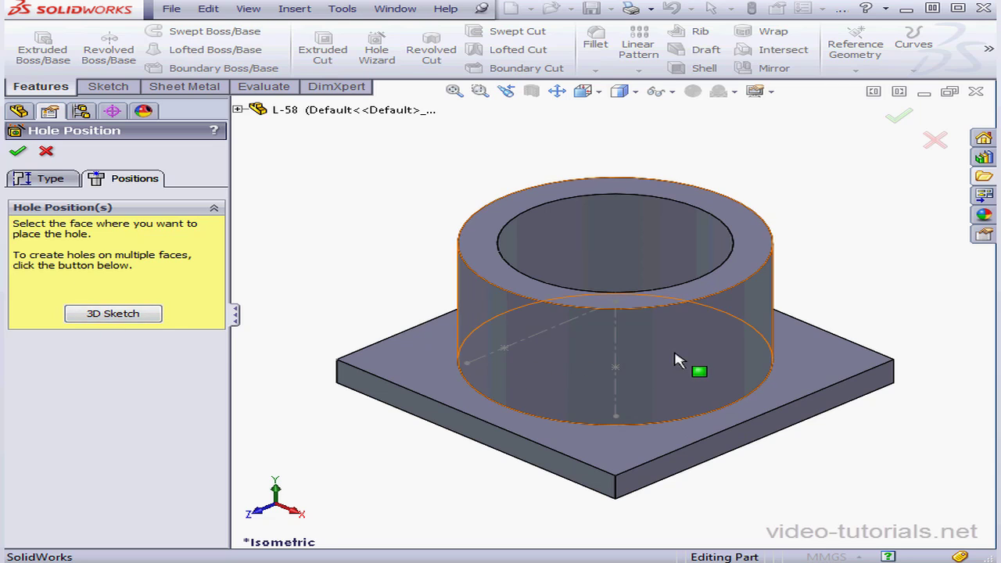
# Place countersink hole points on the boss face and on the base plate.
pyautogui.click(678, 360)
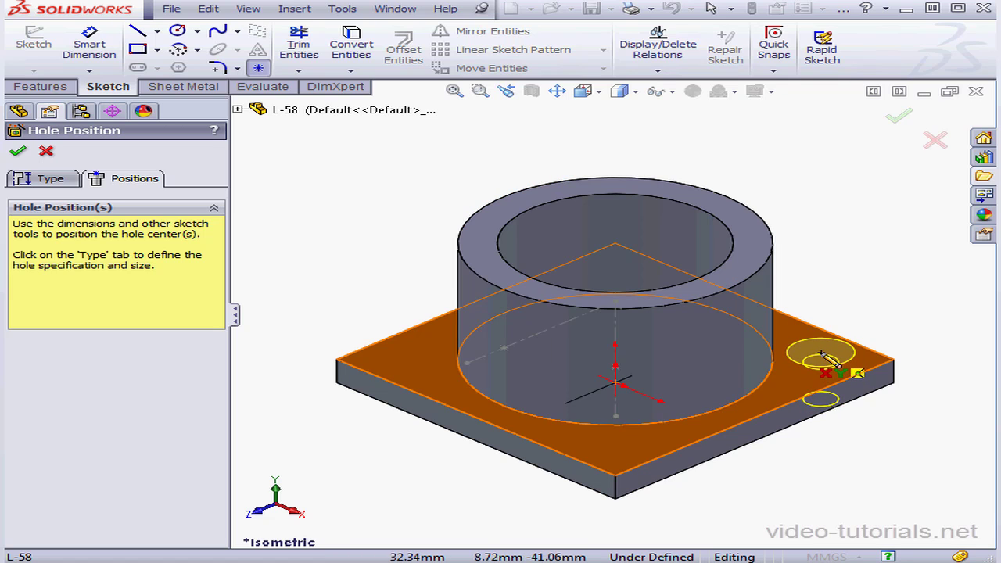
pyautogui.click(820, 353)
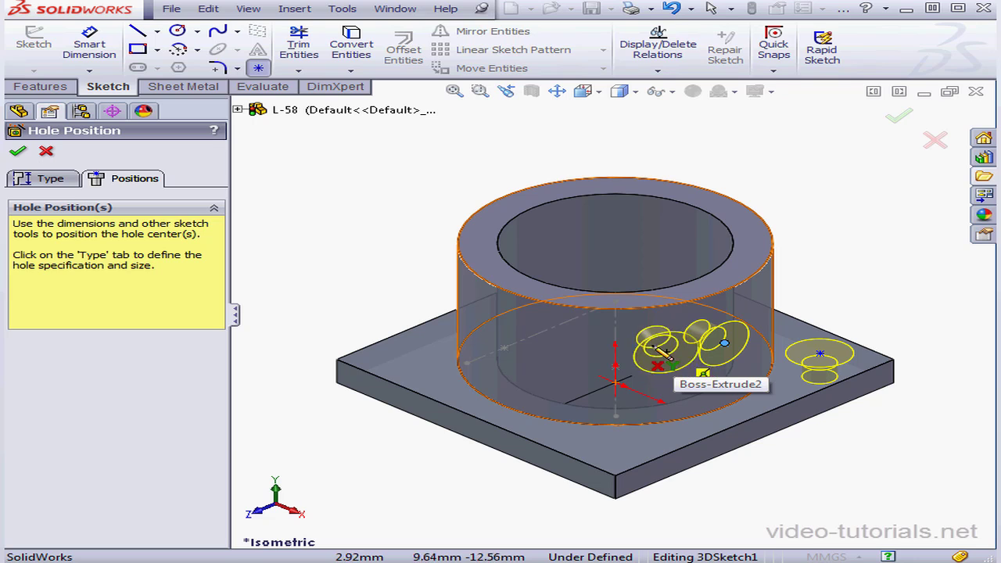
# Move the hole point onto the boss at X 28.28, Y 35, Z 28.28 and cut the holes.
pyautogui.click(258, 68)
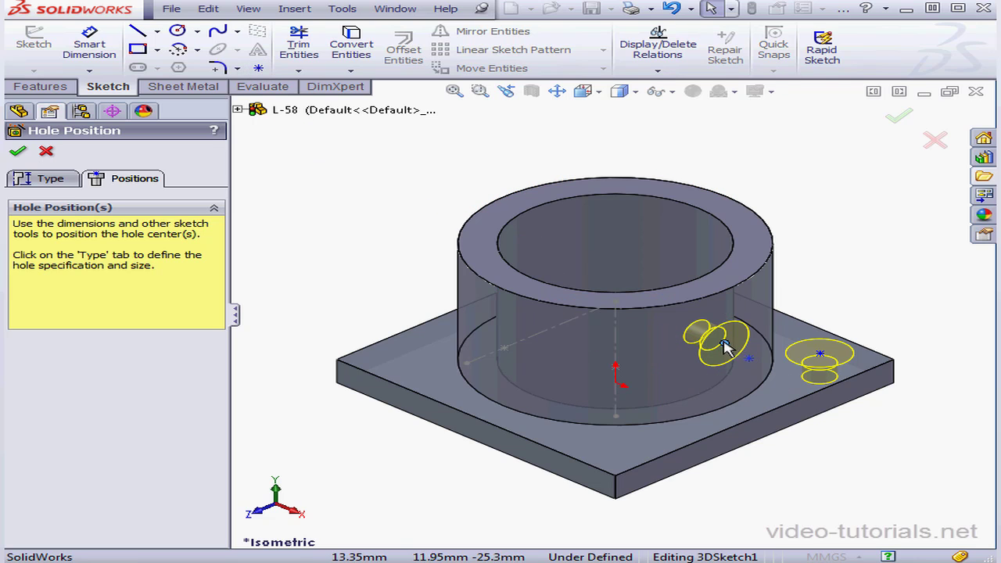
pyautogui.moveTo(724, 347)
pyautogui.mouseDown()
pyautogui.moveTo(622, 377)
pyautogui.moveTo(616, 369)
pyautogui.mouseUp()
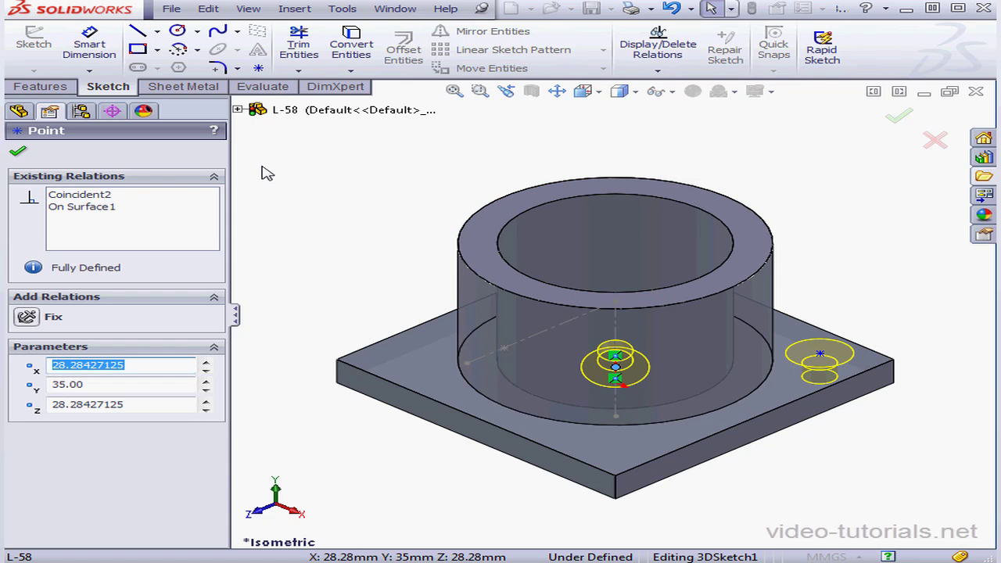
pyautogui.click(898, 117)
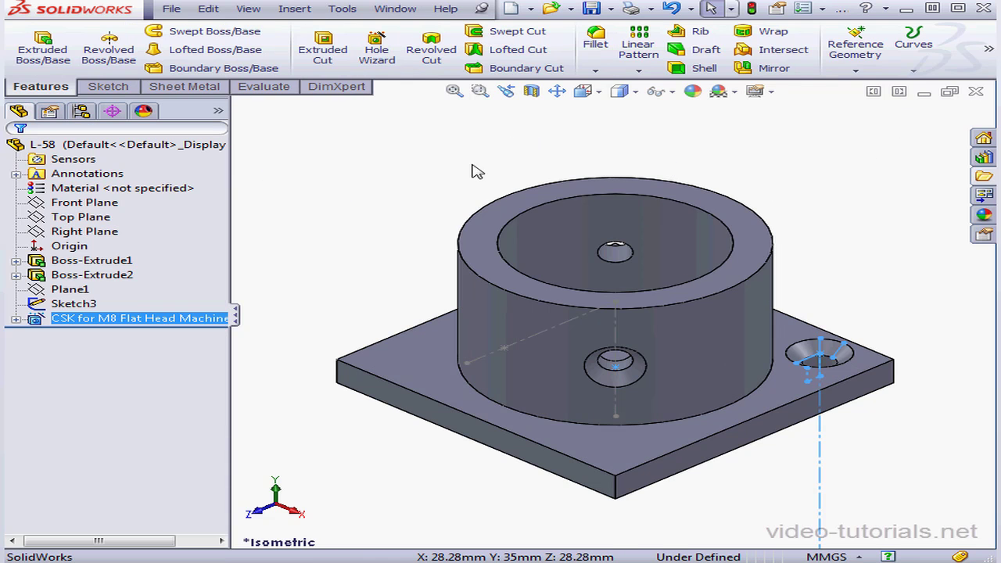
# Create Plane2 perpendicular to Line1@Sketch3 and through Point6@Sketch3.
pyautogui.click(856, 64)
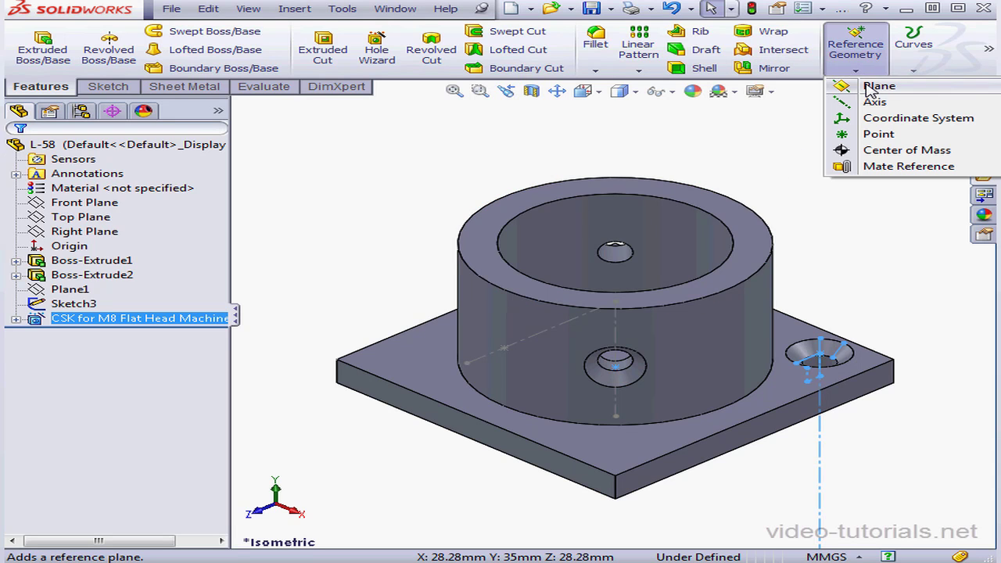
pyautogui.click(849, 85)
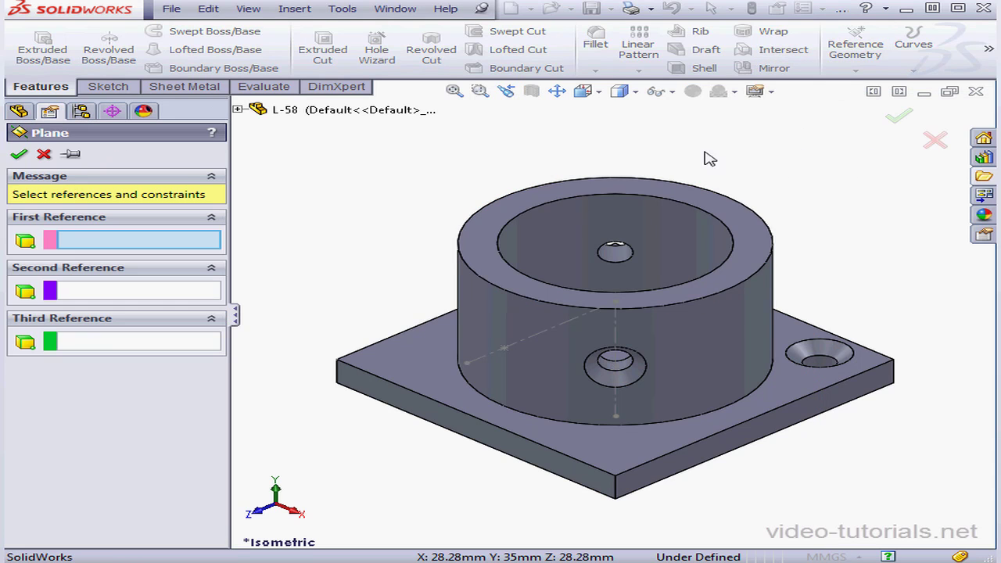
pyautogui.click(518, 350)
pyautogui.click(505, 349)
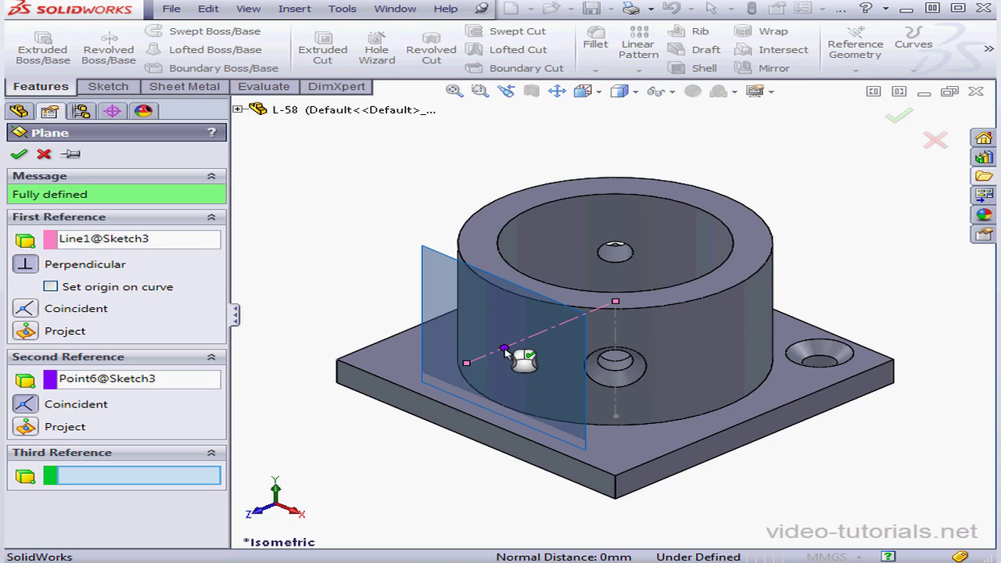
pyautogui.click(20, 154)
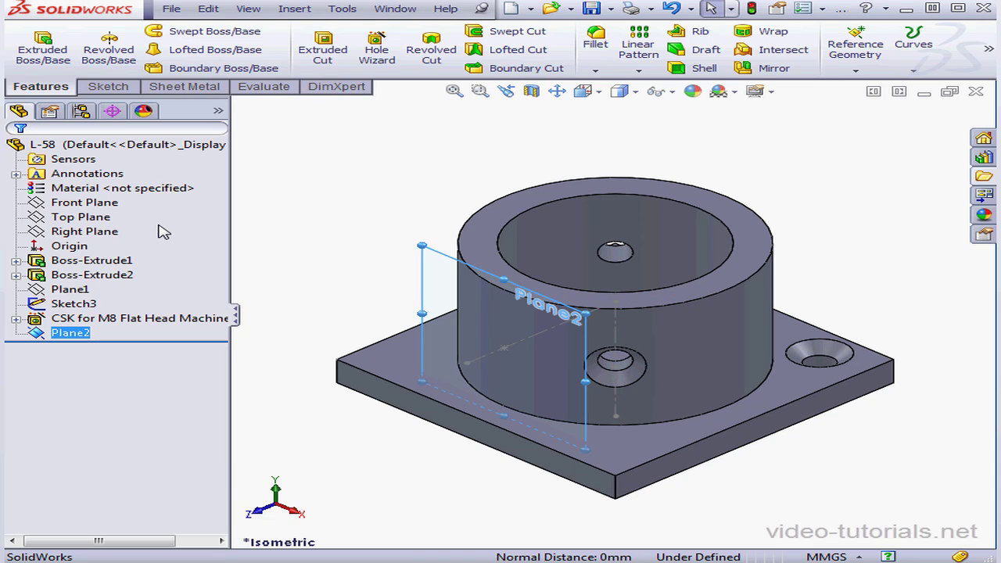
pyautogui.click(383, 212)
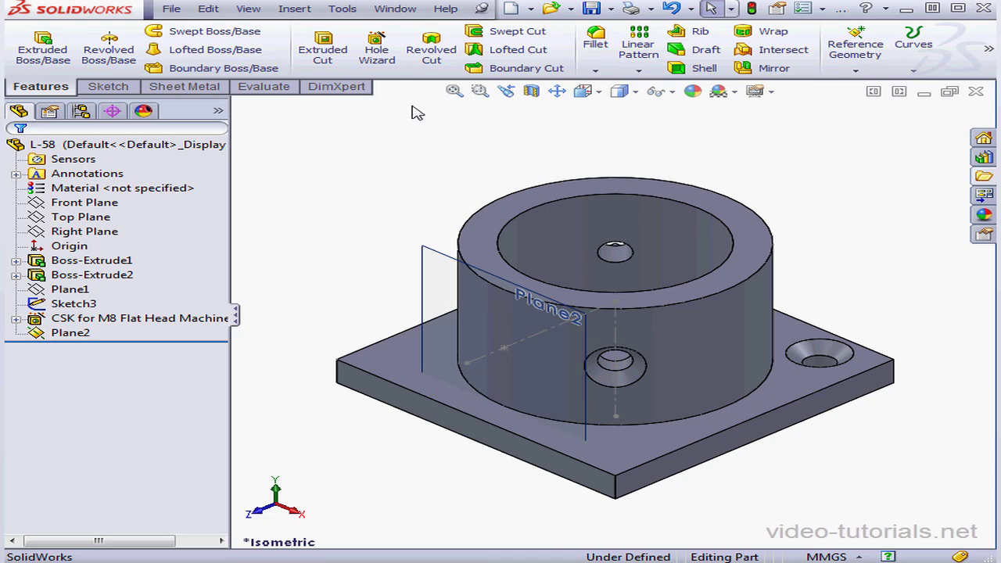
# Start a second Hole Wizard hole with its centre on Plane2 at the sketch origin, viewed from Top.
pyautogui.click(376, 50)
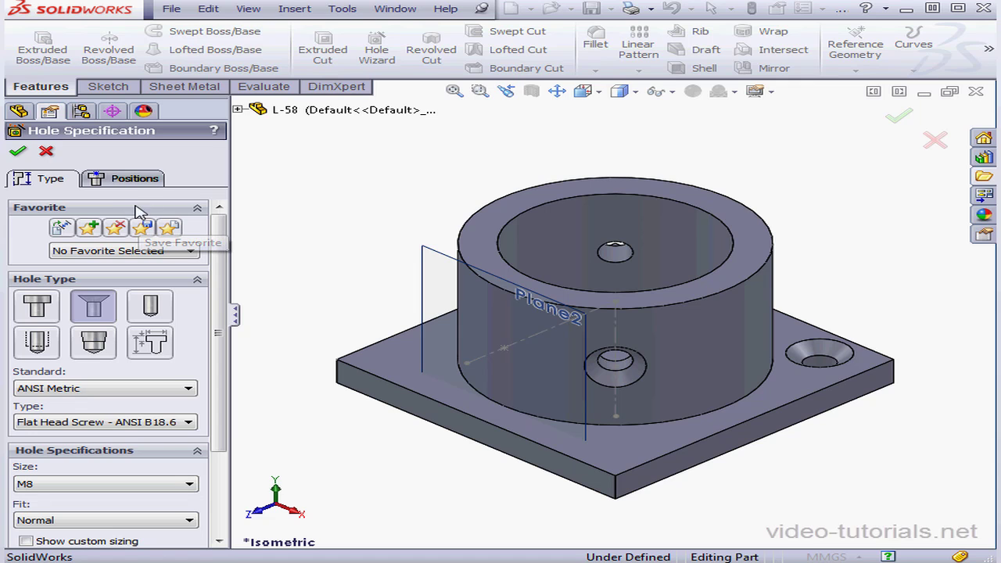
pyautogui.click(136, 180)
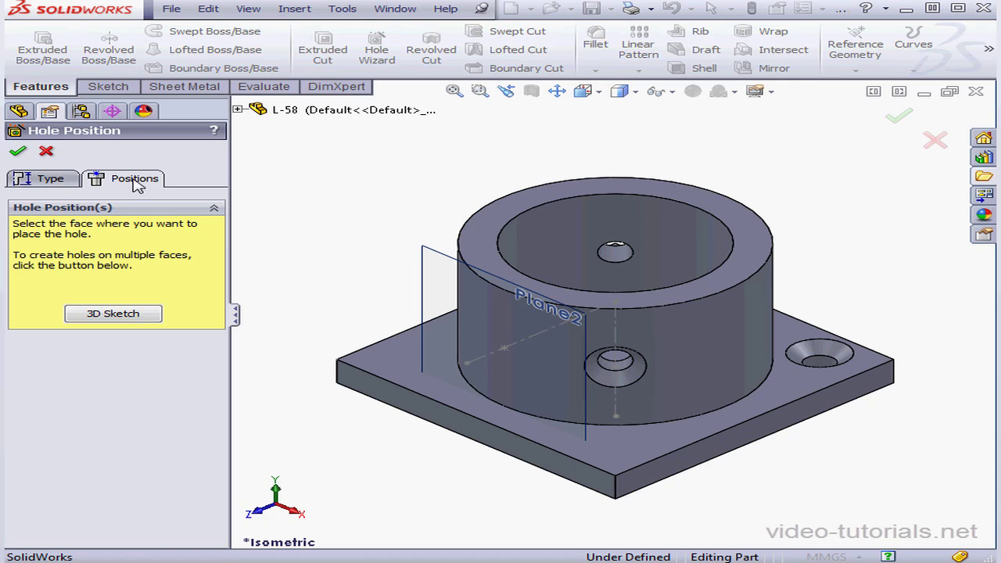
pyautogui.click(435, 259)
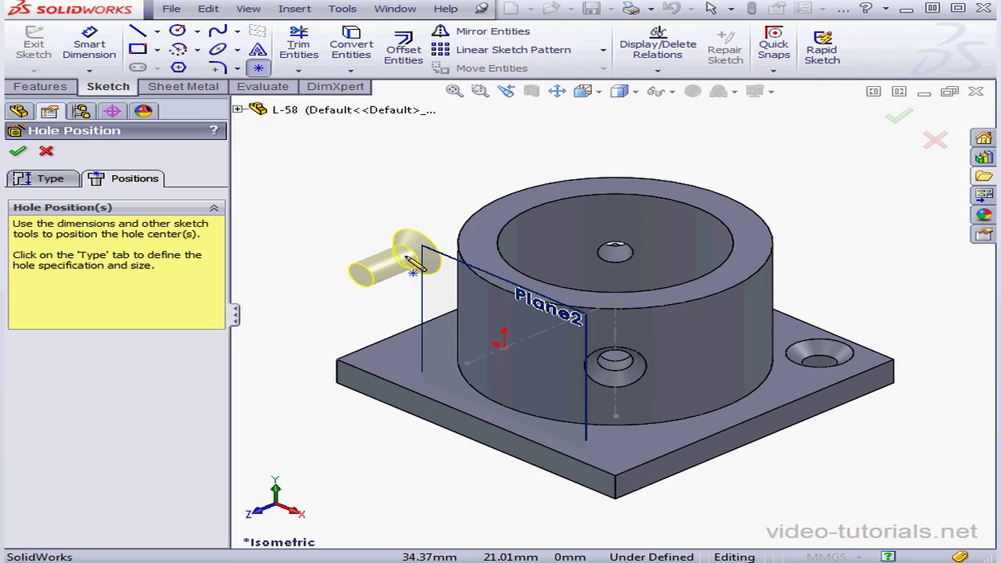
pyautogui.click(505, 348)
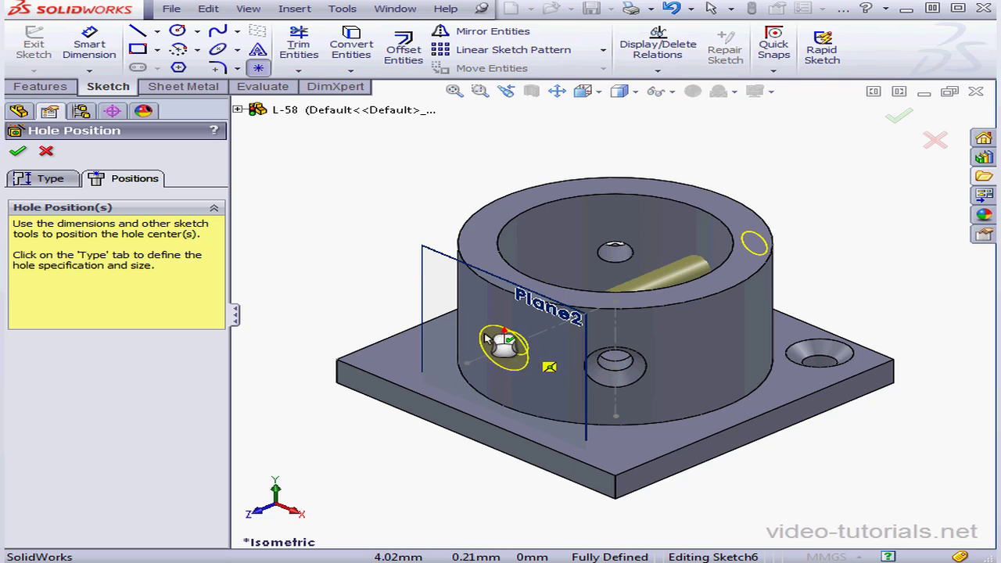
pyautogui.rightClick(393, 278)
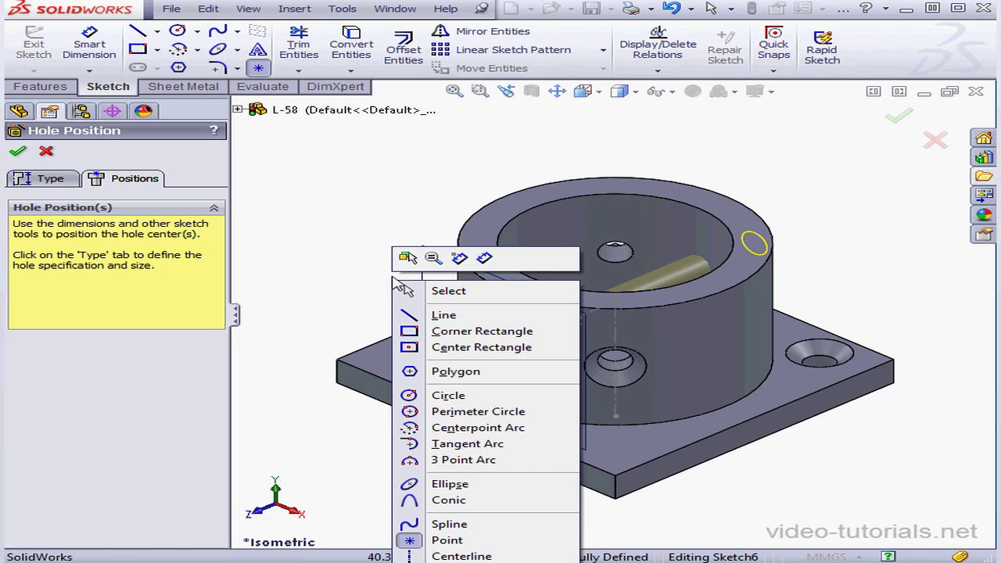
pyautogui.click(417, 291)
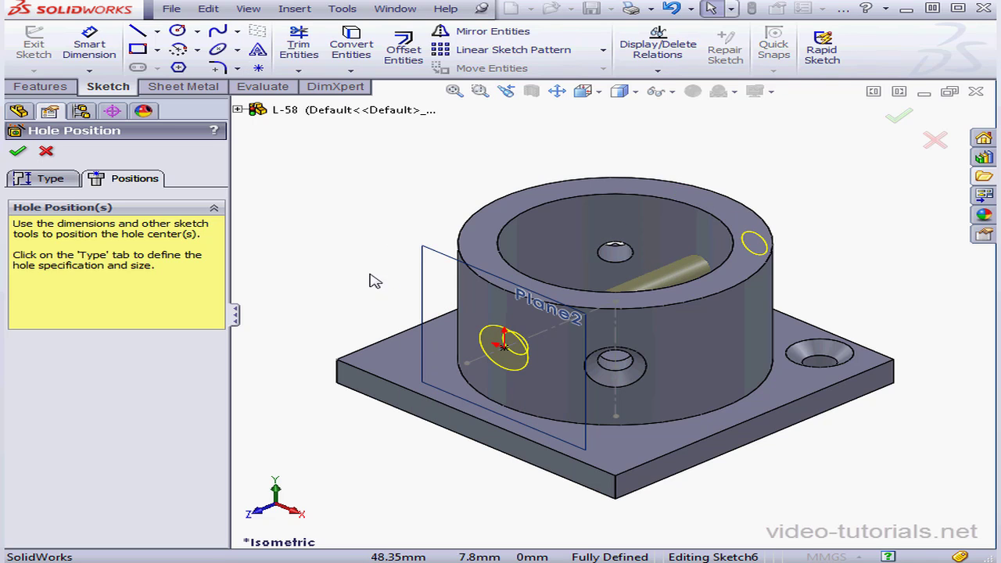
pyautogui.click(479, 246)
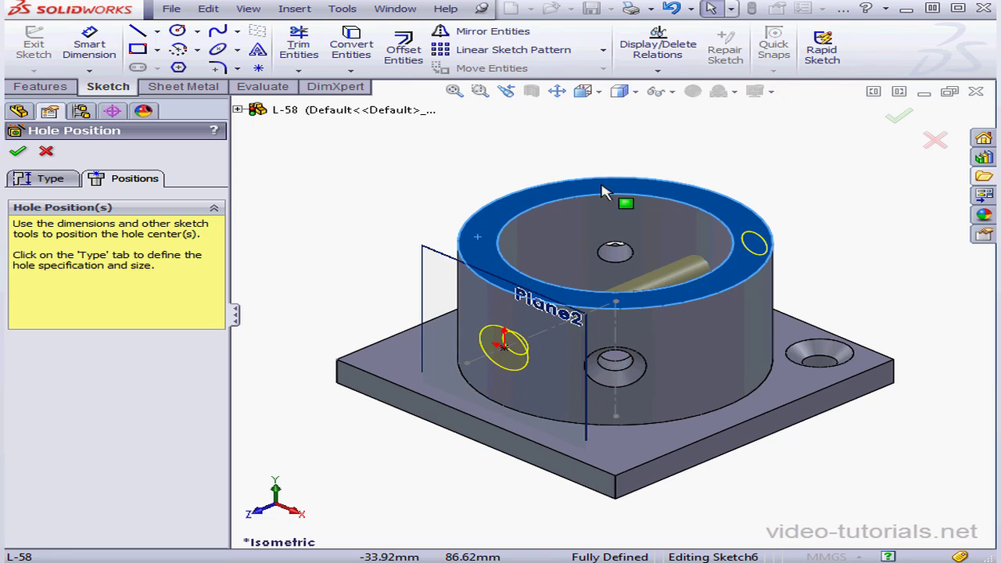
pyautogui.click(600, 93)
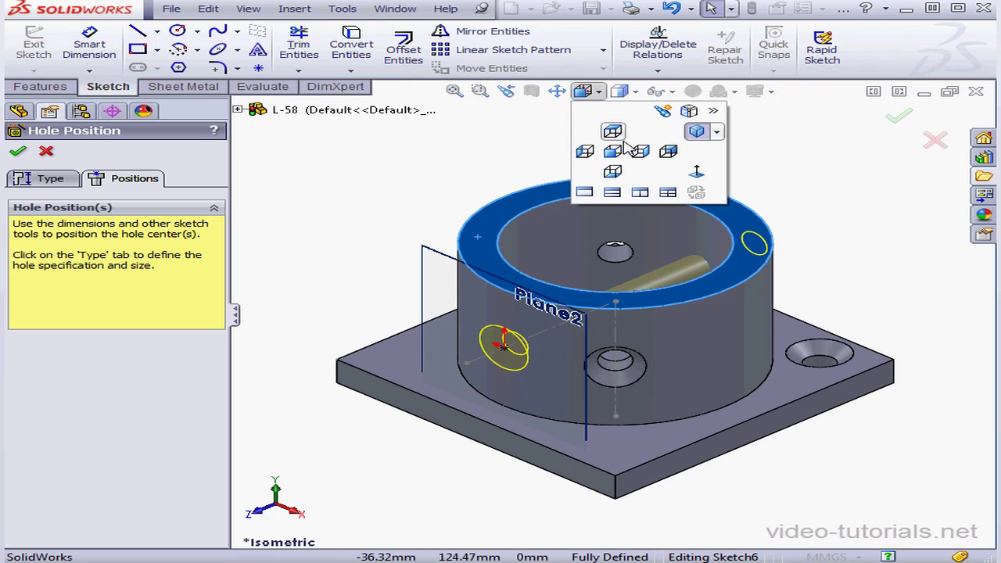
pyautogui.click(695, 168)
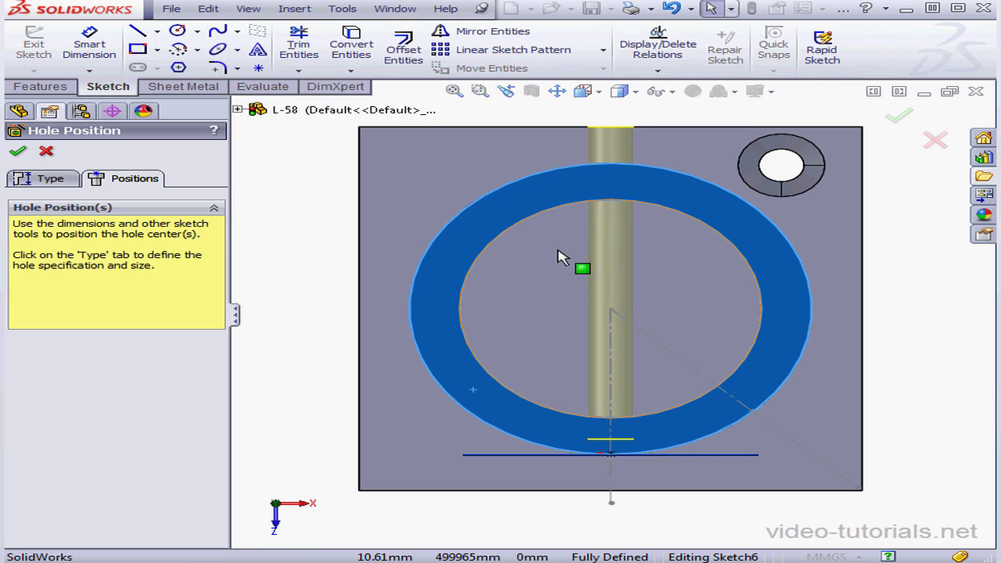
# Give the second M8 countersunk hole 0.50 mm head clearance and create it.
pyautogui.click(48, 182)
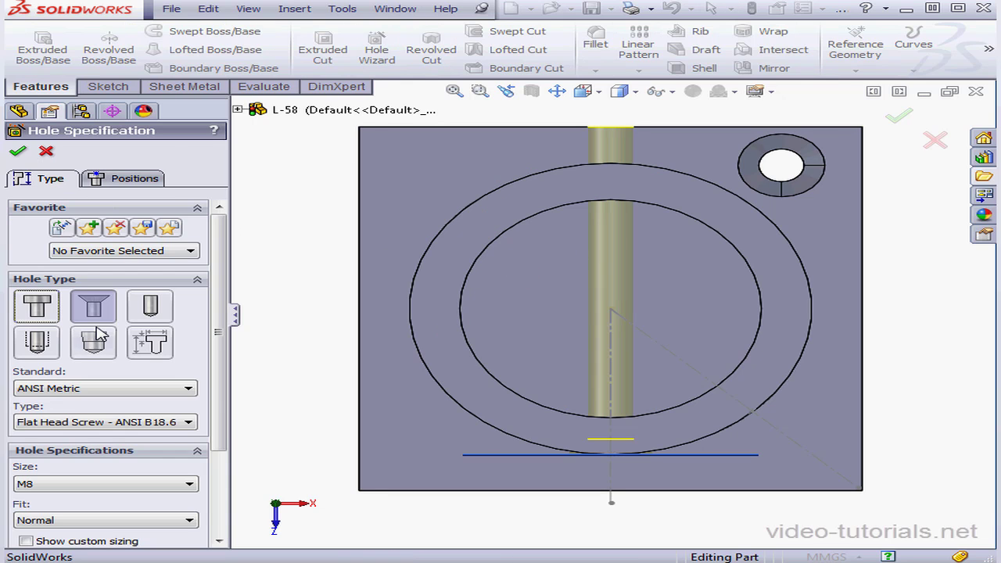
pyautogui.moveTo(218, 406); pyautogui.dragTo(237, 511)
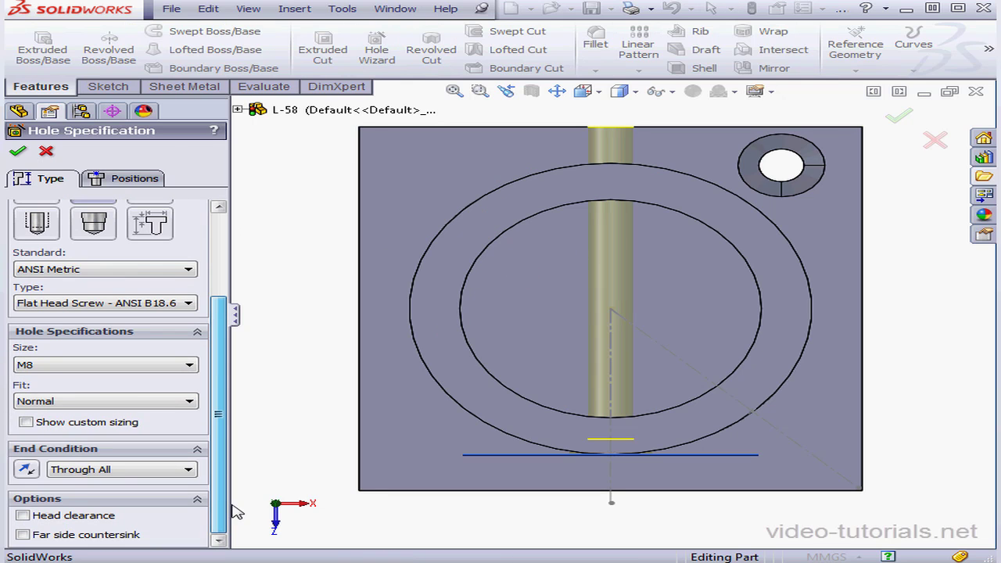
pyautogui.click(23, 516)
pyautogui.scroll(-2, 225, 495)
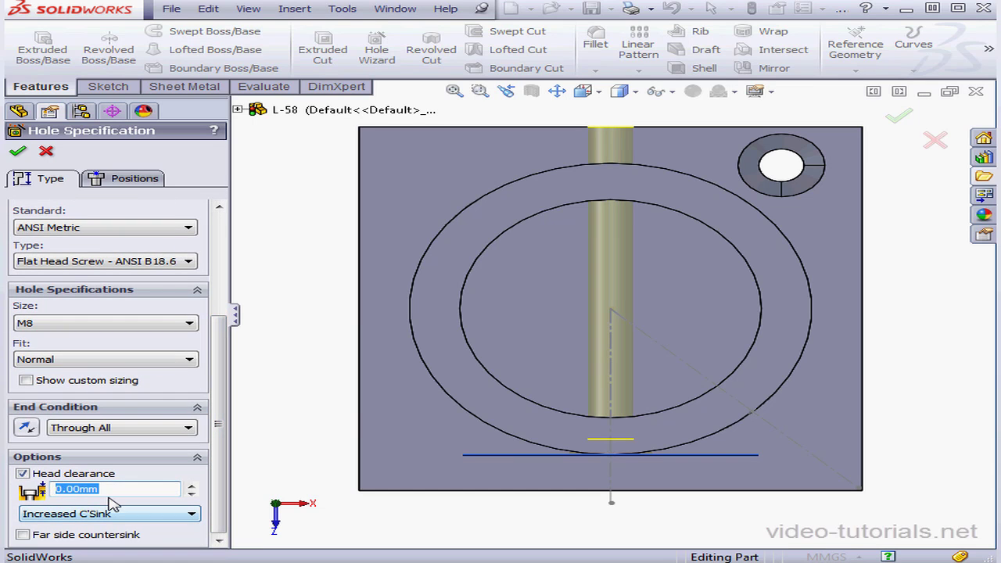
pyautogui.write('.5')
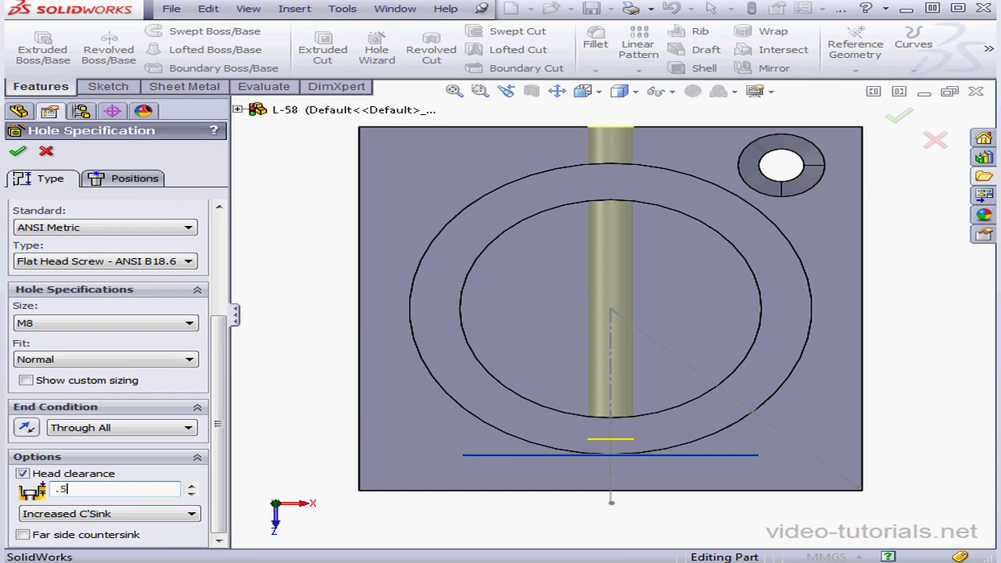
pyautogui.press('Return')
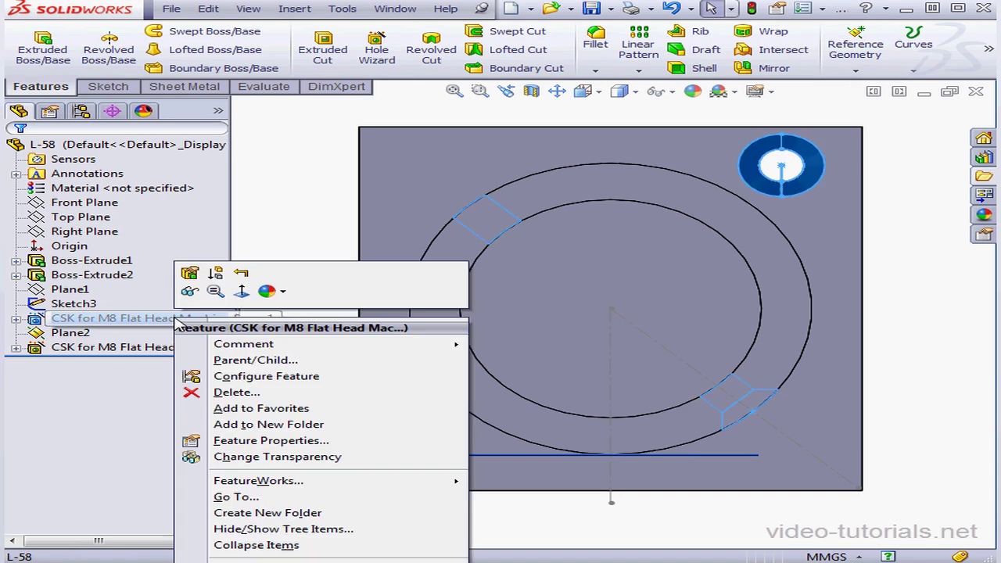
# Edit the first M8 countersunk hole to add 1 mm head clearance.
pyautogui.click(189, 275)
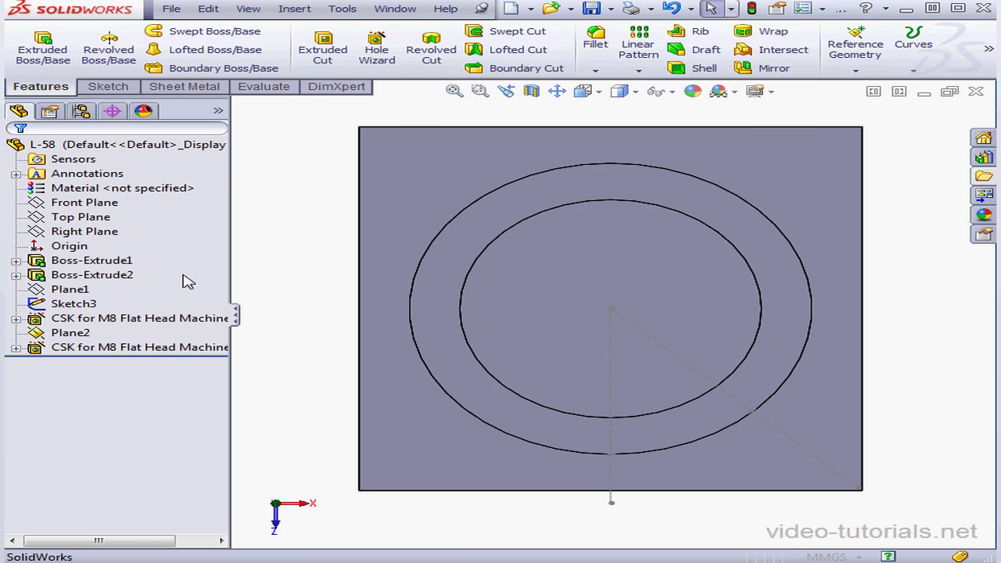
pyautogui.scroll(-3, 221, 365)
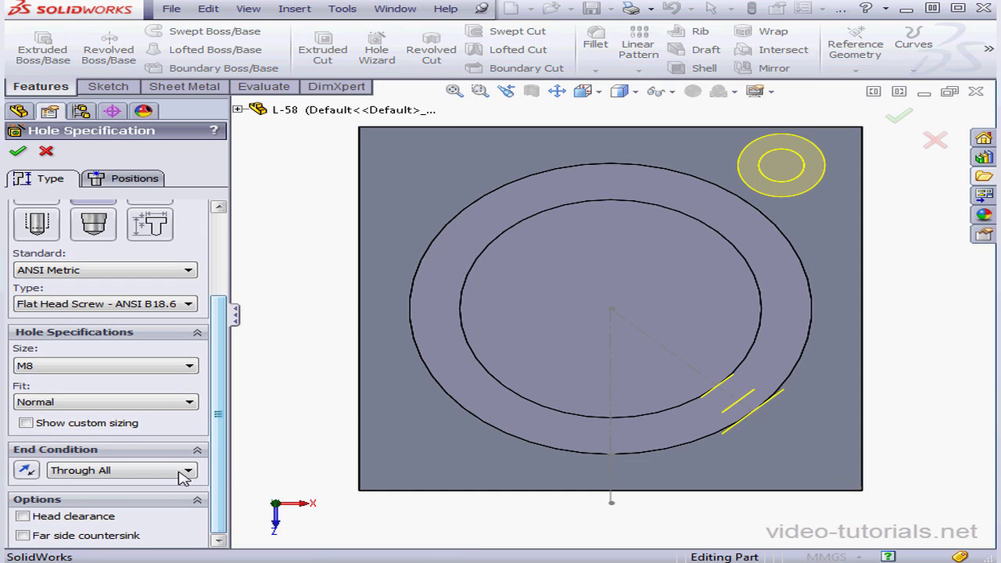
pyautogui.click(23, 516)
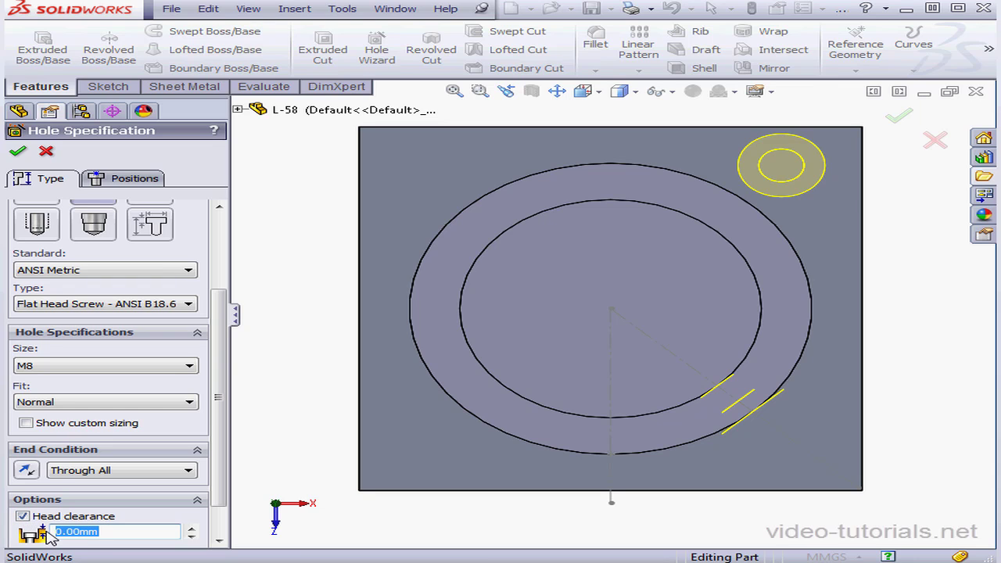
pyautogui.write('1')
pyautogui.press('Return')
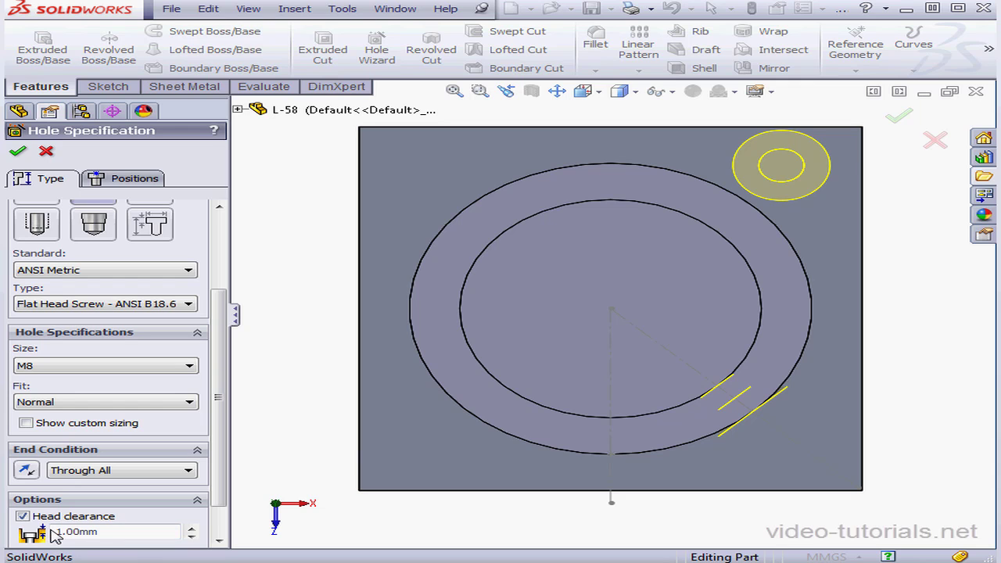
pyautogui.click(18, 152)
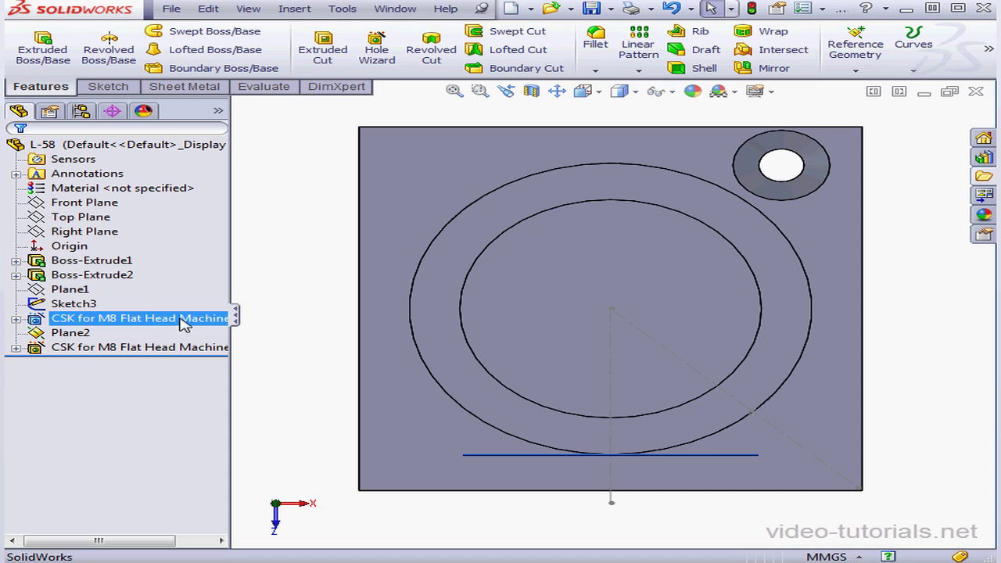
# Expand both CSK hole features and highlight the points of 3DSketch1 and Sketch6.
pyautogui.click(16, 319)
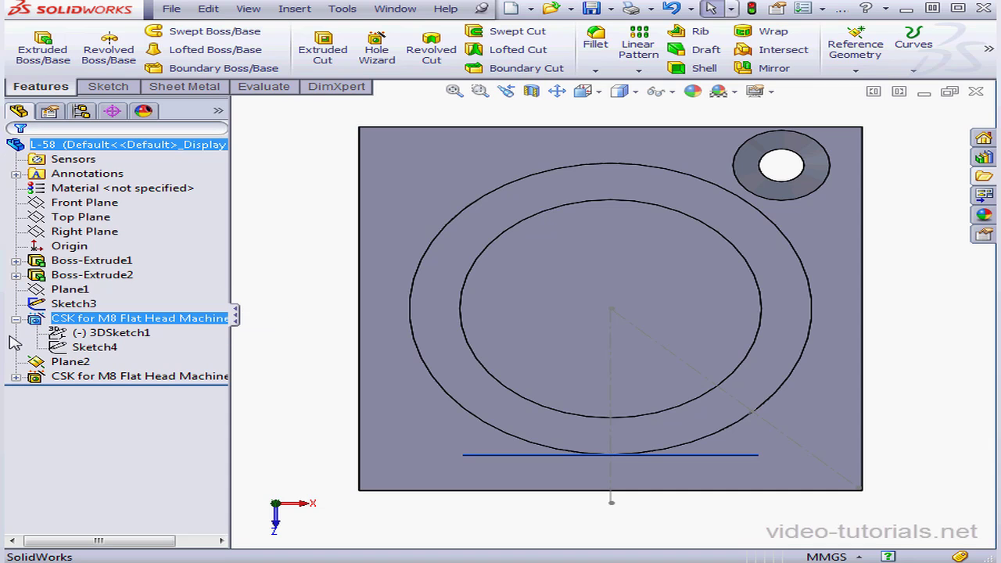
pyautogui.click(103, 334)
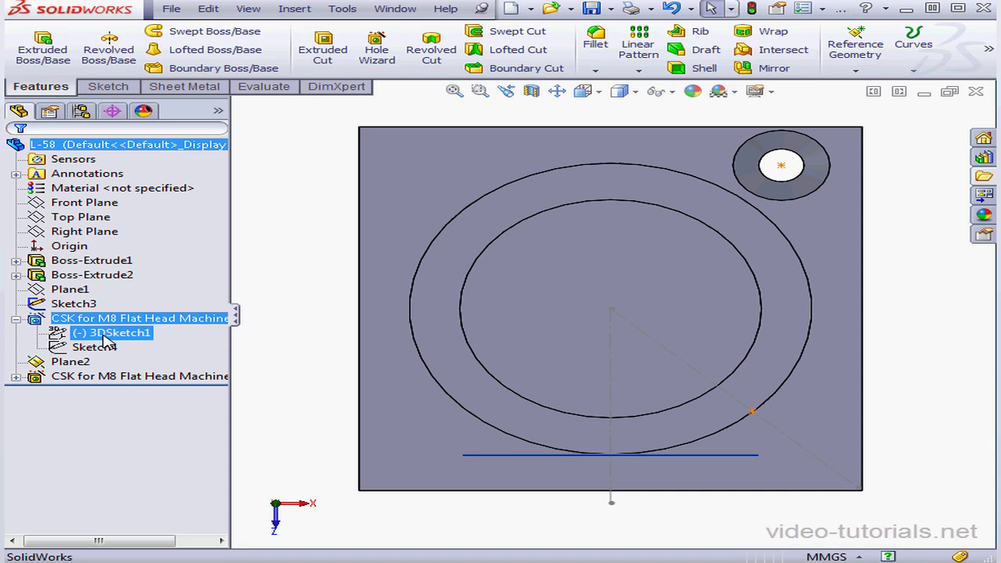
pyautogui.click(16, 377)
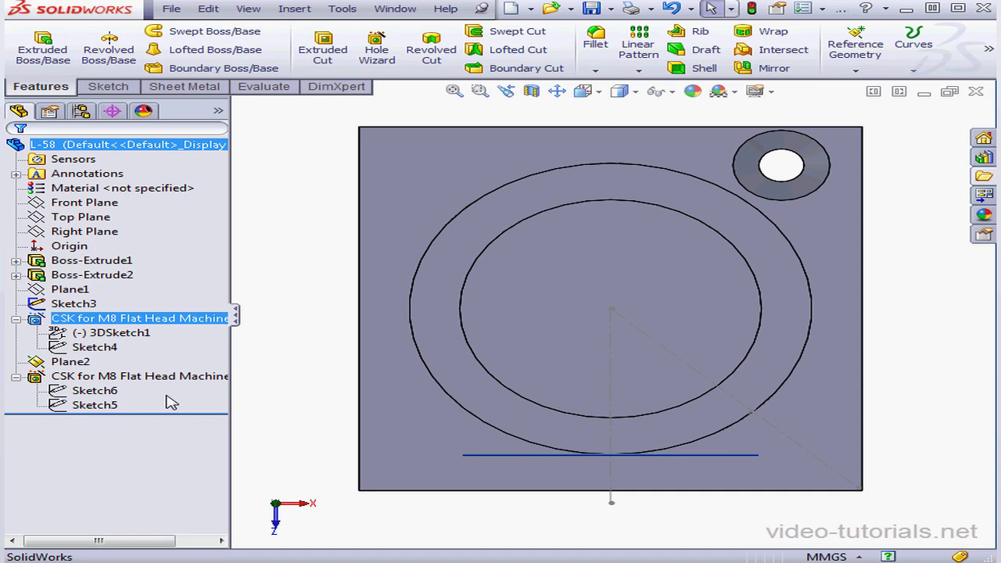
pyautogui.click(115, 391)
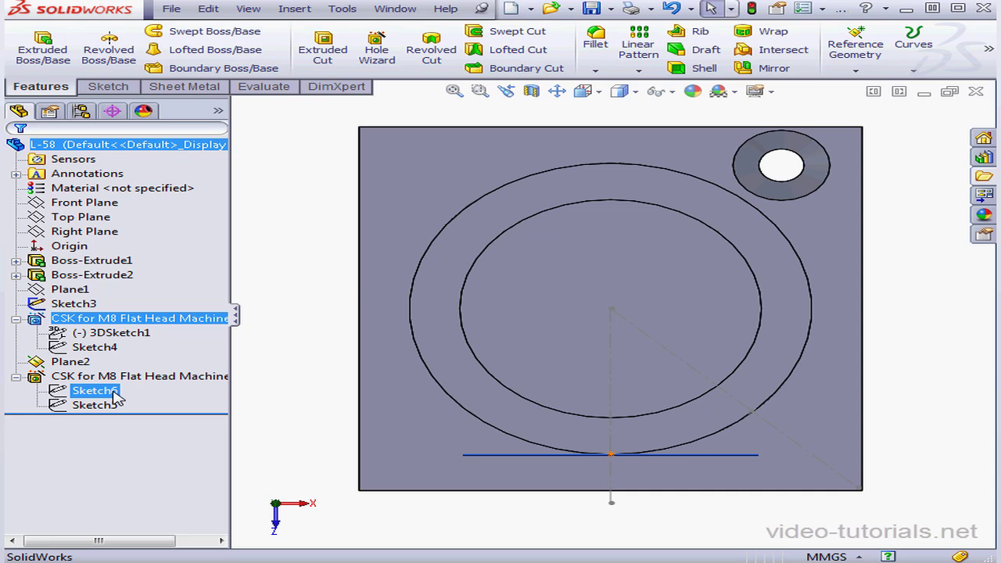